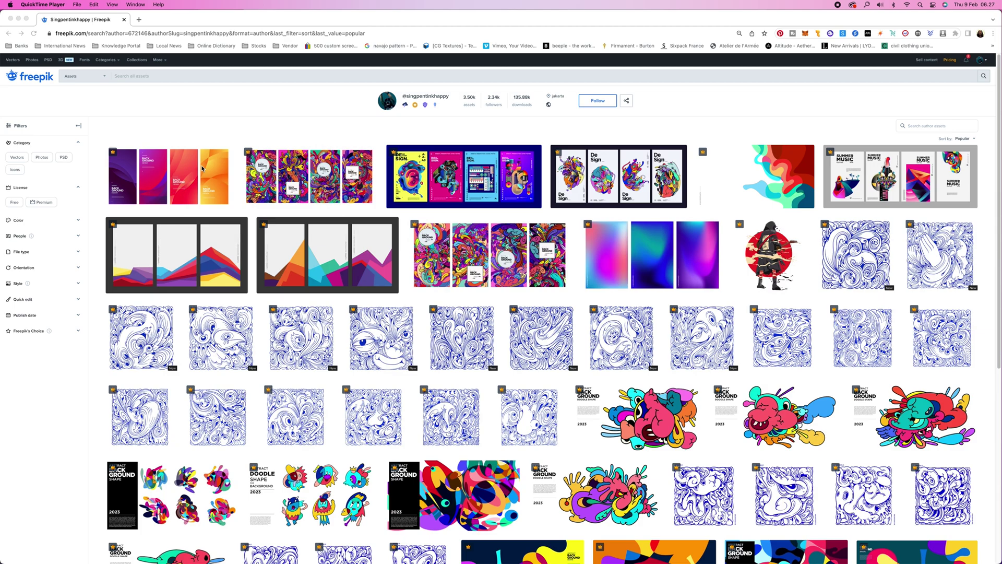
Open the colorful abstract fluid gradient background vector in a new browser tab and bring that tab forward.
click(618, 256)
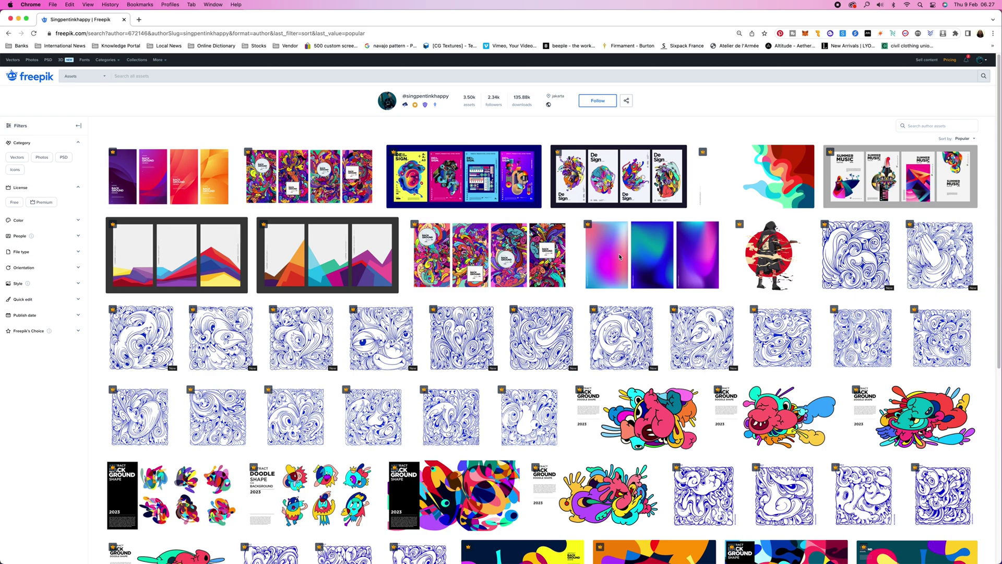
right_click(627, 257)
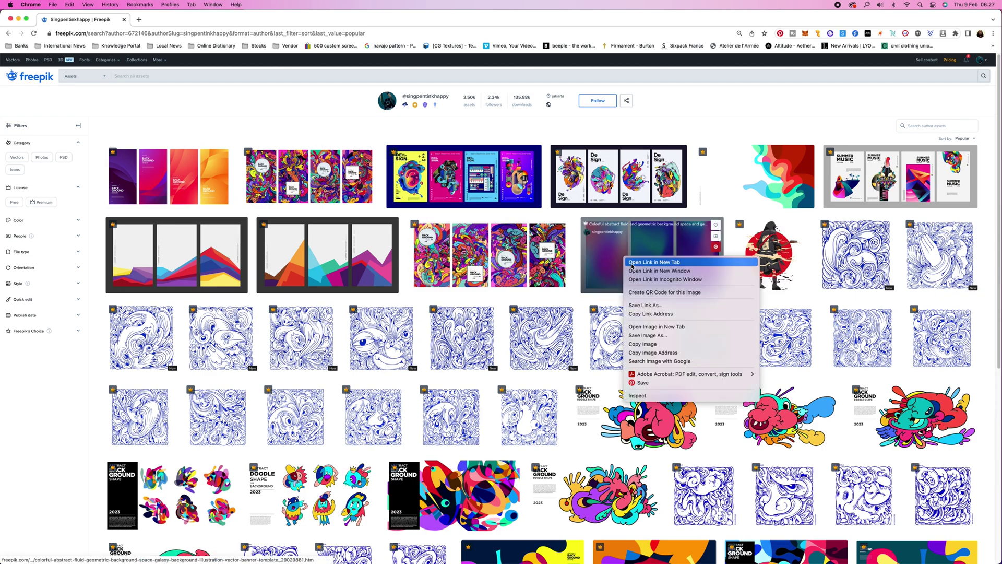
click(635, 263)
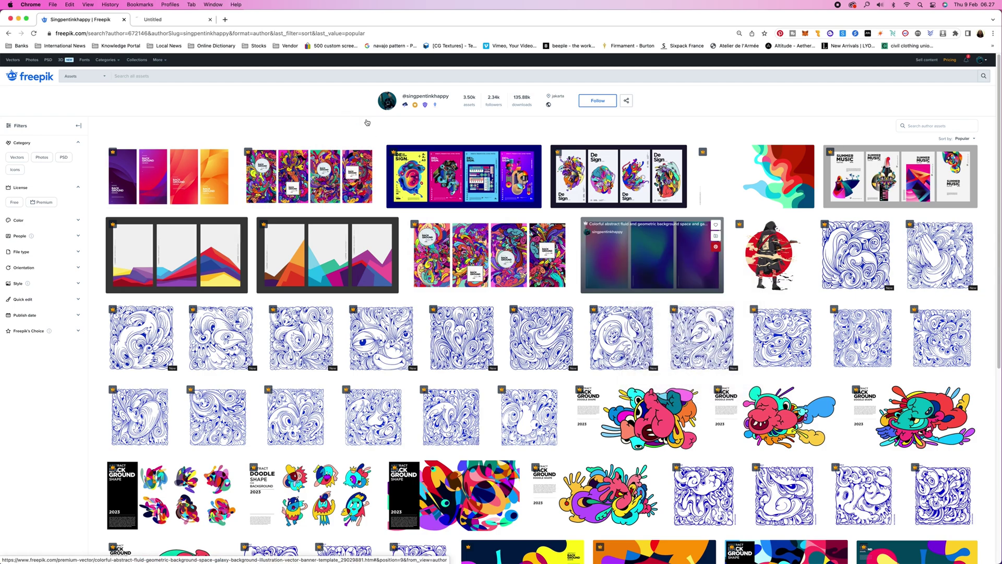
click(192, 21)
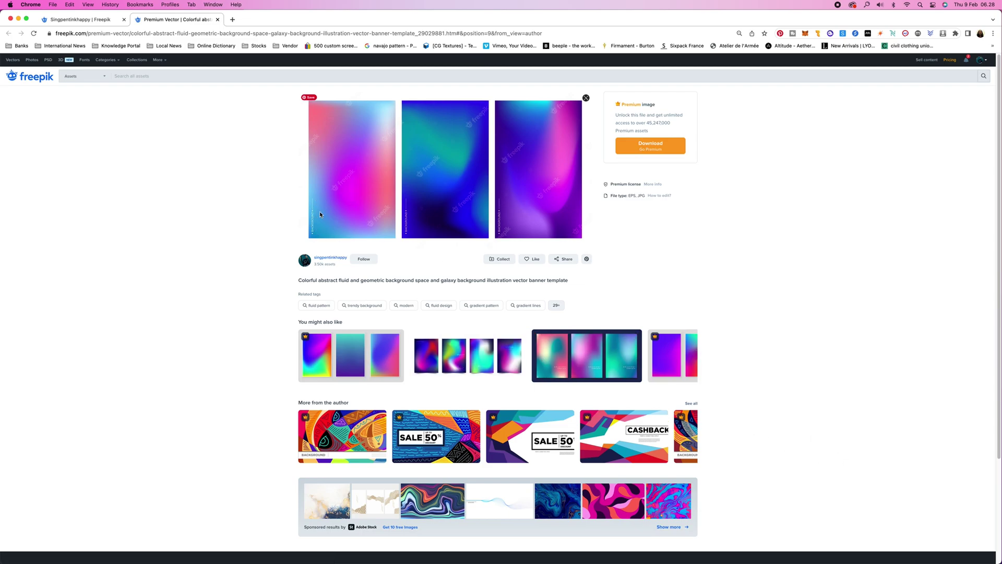
Browse the similar gradient background designs suggested for this vector, going through the row and back to its start.
click(710, 371)
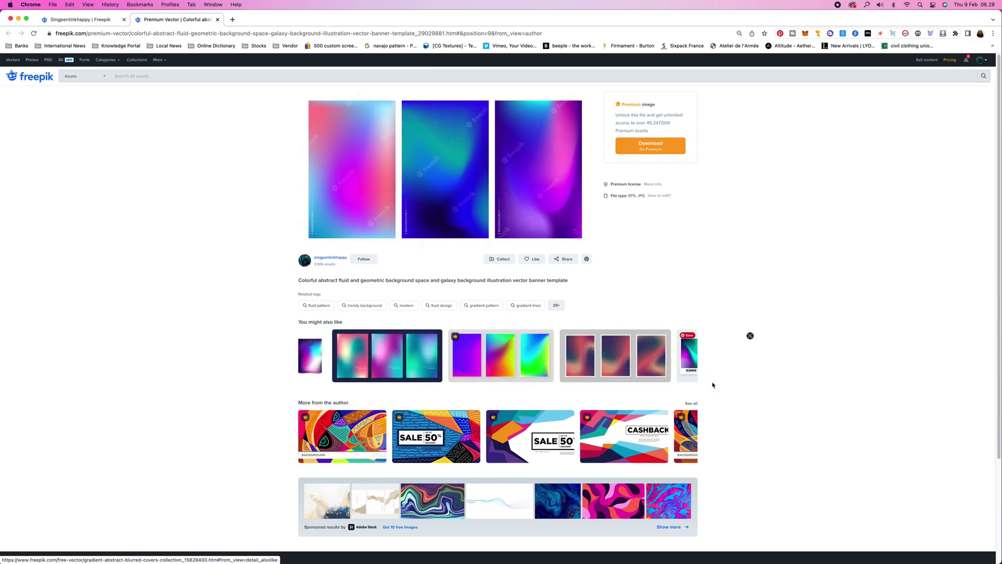
click(697, 357)
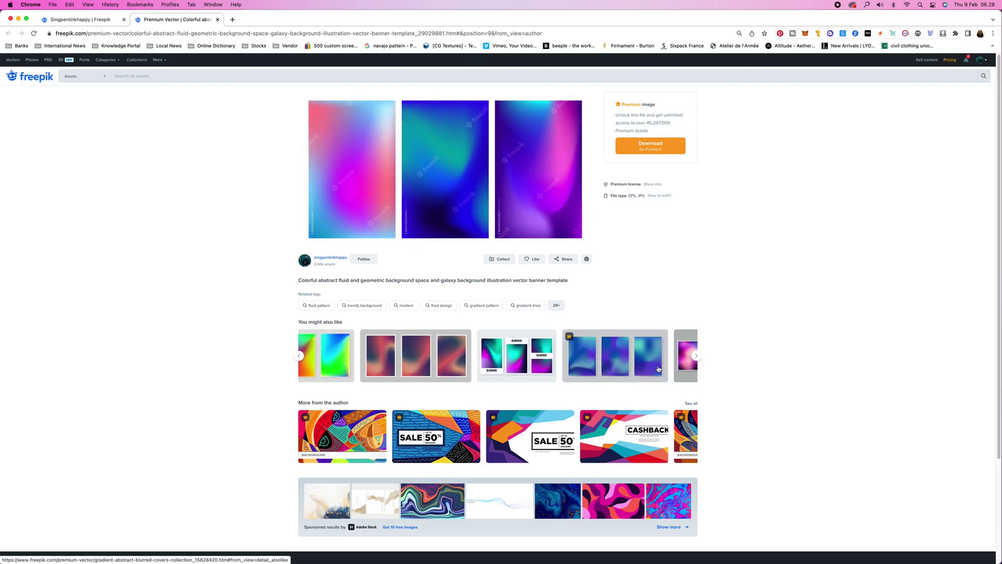
click(697, 357)
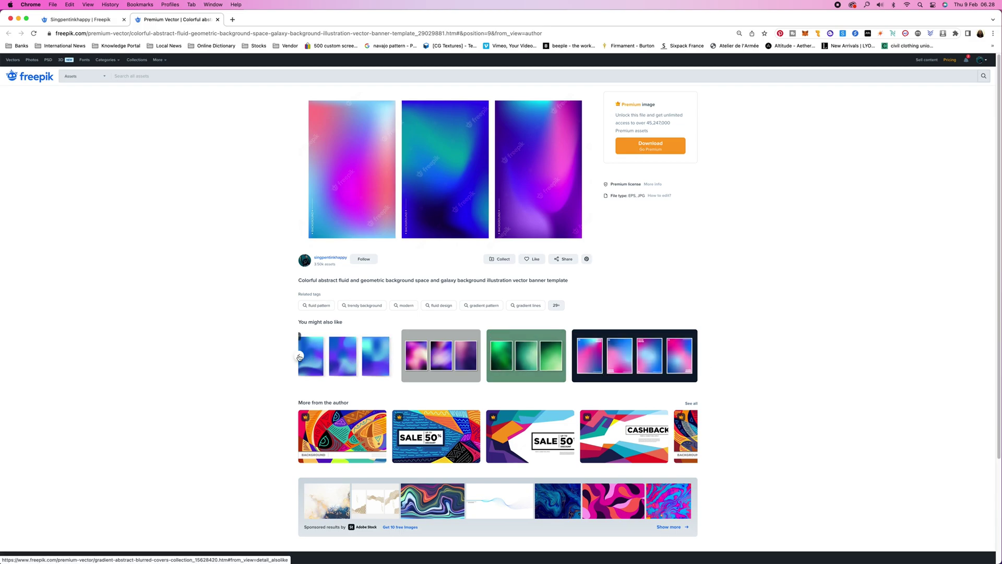
click(299, 356)
click(299, 357)
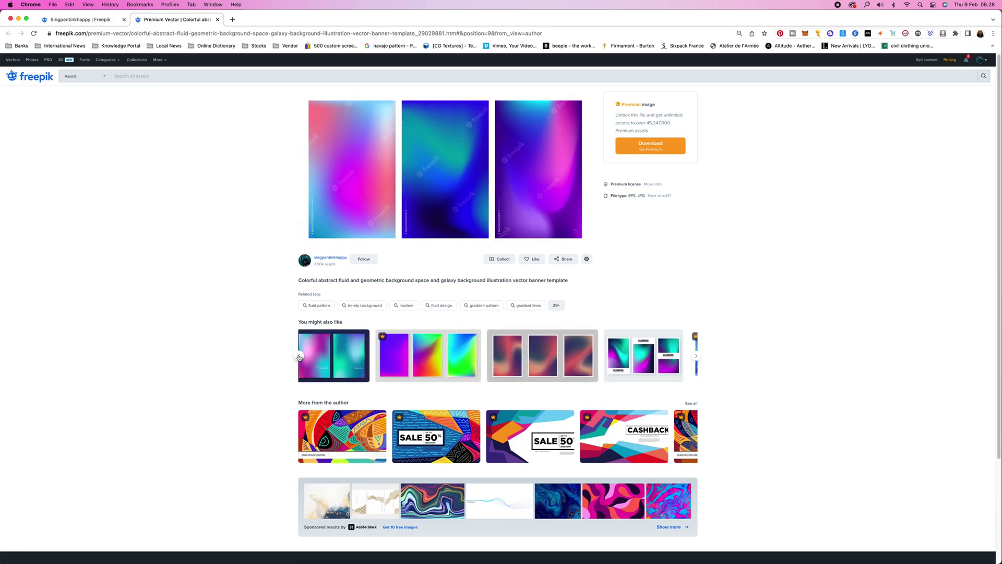
click(299, 357)
click(299, 356)
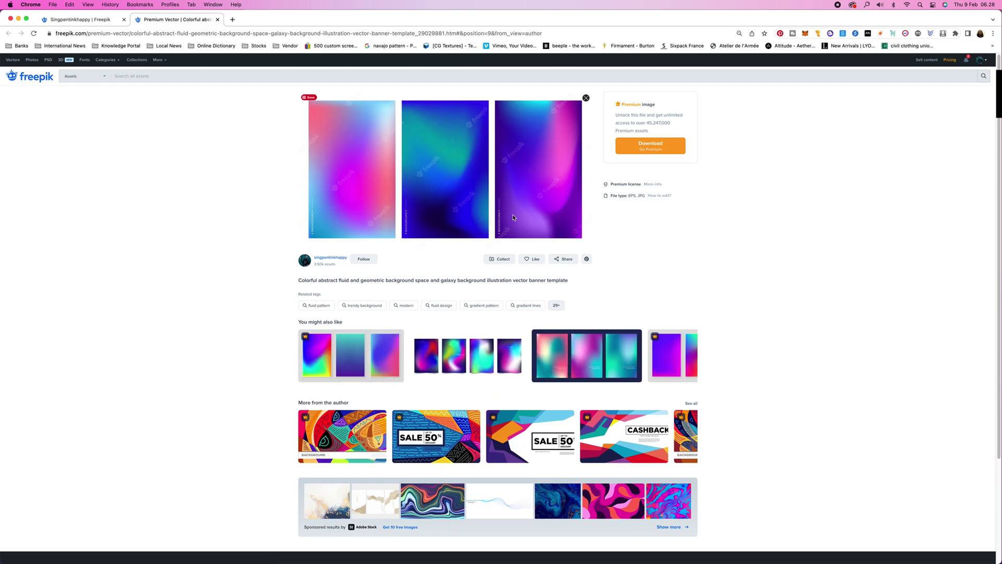
Switch to Adobe Illustrator and draw a tall rectangle about 894 by 1744 px near the artboard's left edge, filled with pink D88888.
mouse_move(275, 554)
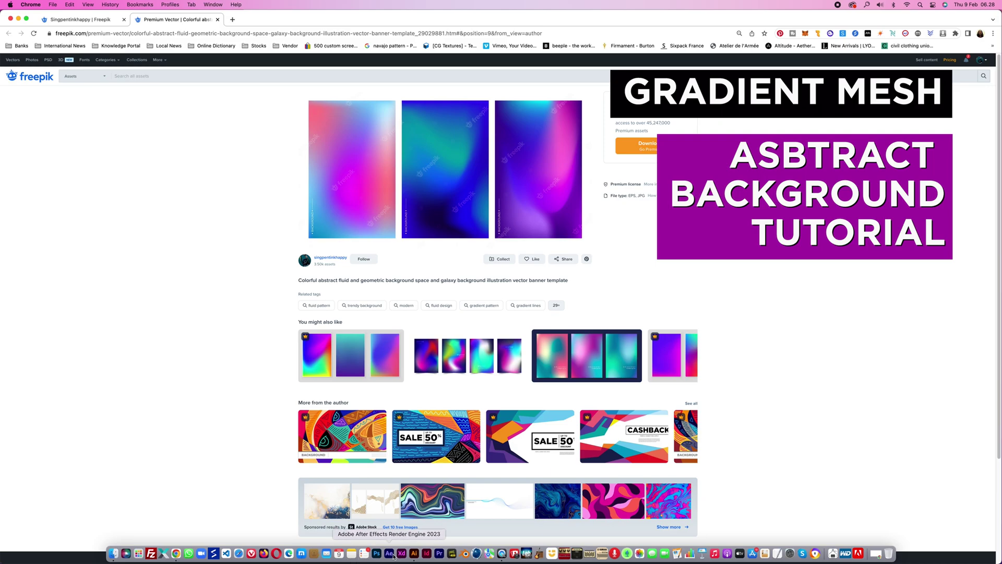
click(414, 553)
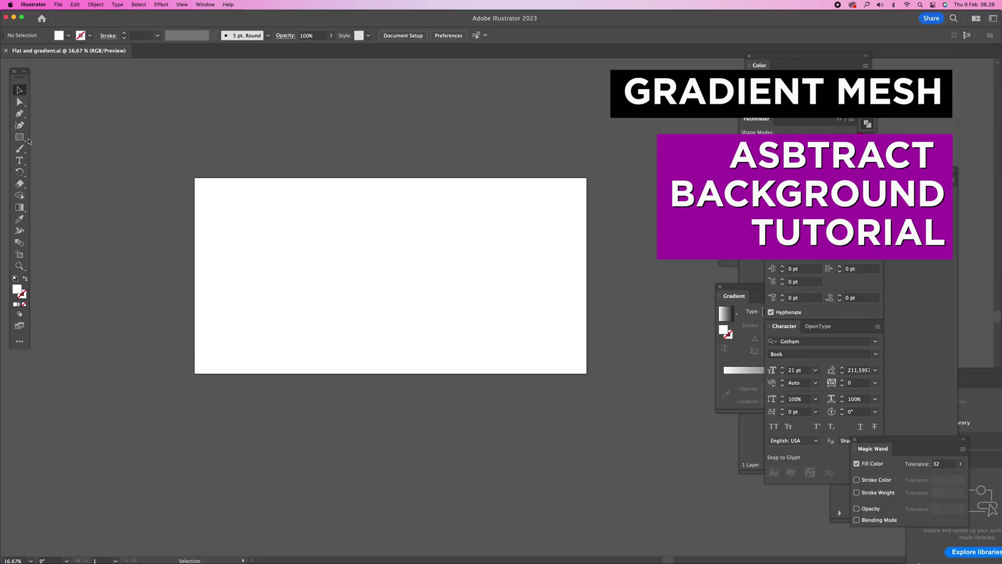
drag(206, 192, 295, 363)
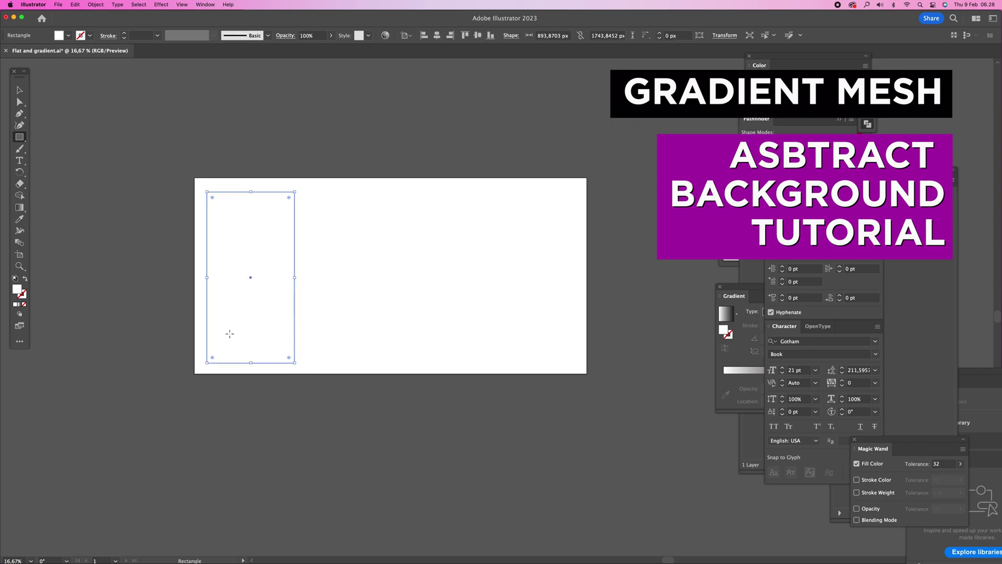
double_click(19, 290)
click(660, 358)
click(848, 343)
Duplicate the pink rectangle horizontally with a small gap and repeat the copy to make a row of four.
key(v)
drag(255, 259, 345, 260)
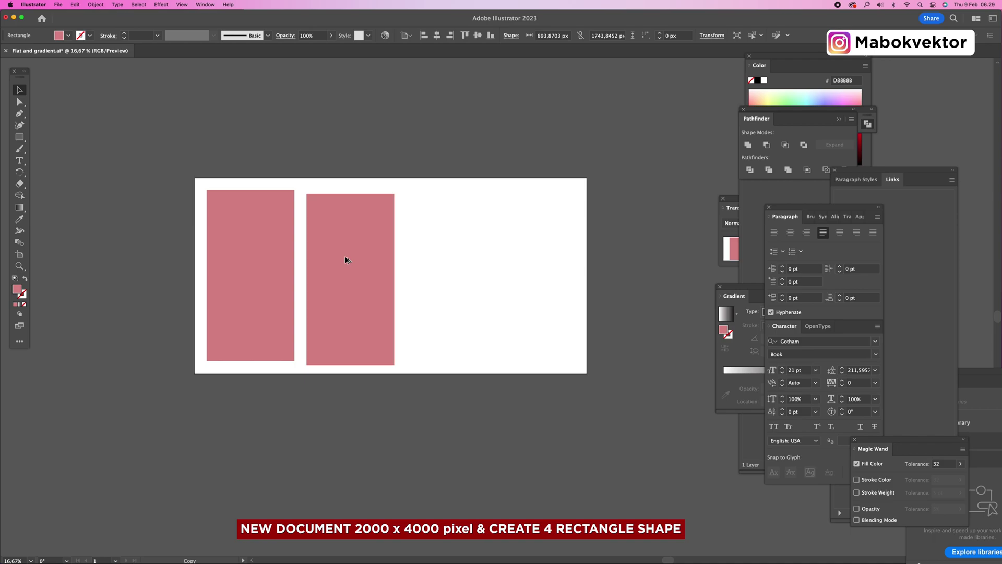
mouse_move(345, 259)
mouse_down()
mouse_move(347, 284)
mouse_move(434, 333)
mouse_move(402, 251)
mouse_move(345, 252)
mouse_up()
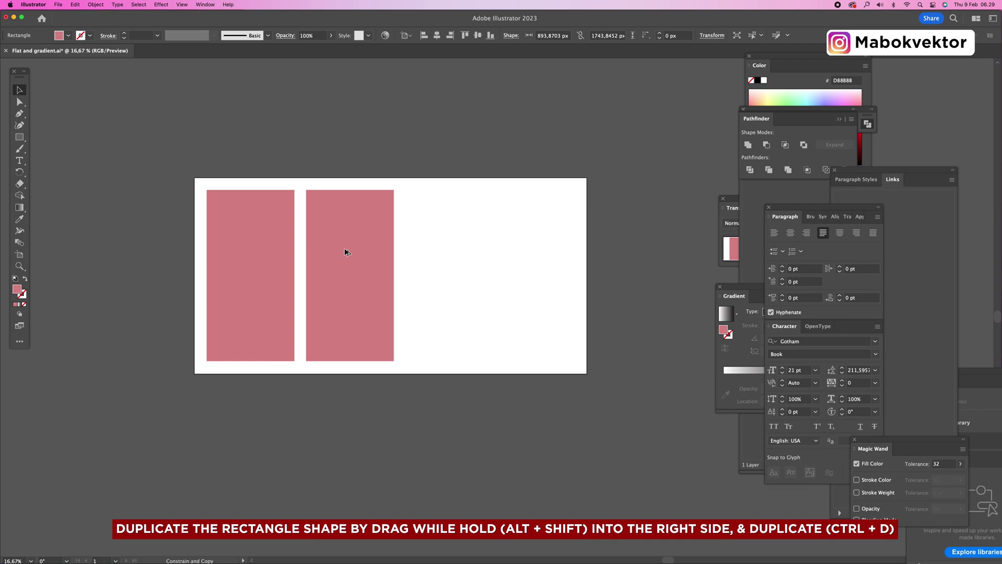
drag(346, 252, 345, 252)
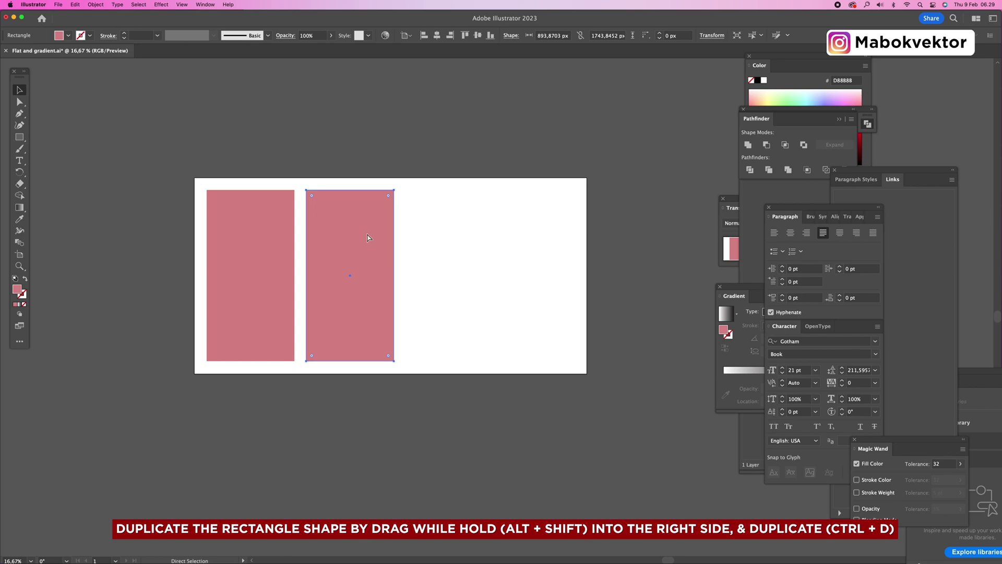
key(super+d)
key(super+d)
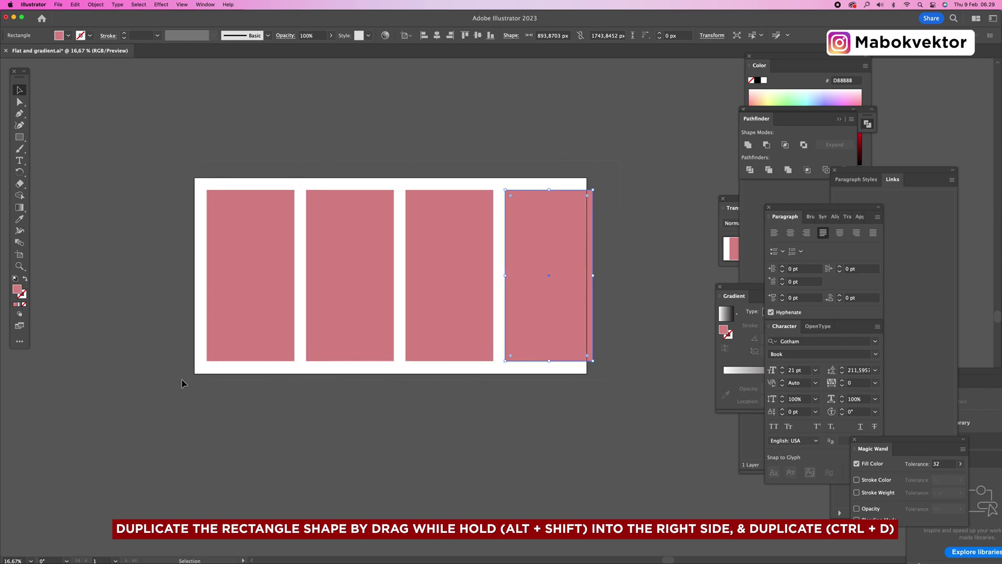
Narrow all four rectangles together to about 849 px wide each so the row fits inside the artboard.
drag(187, 383, 537, 335)
drag(594, 276, 574, 277)
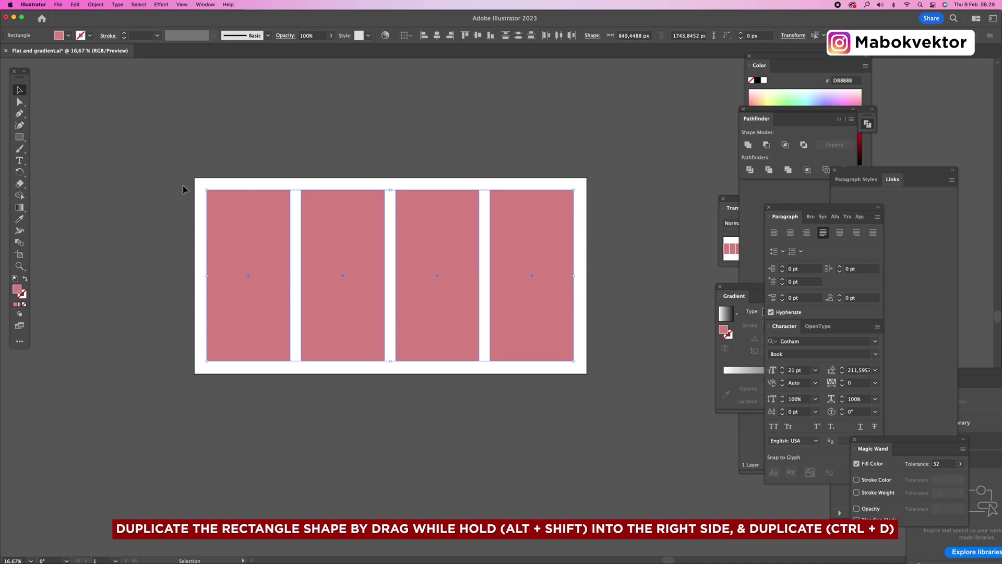
click(371, 424)
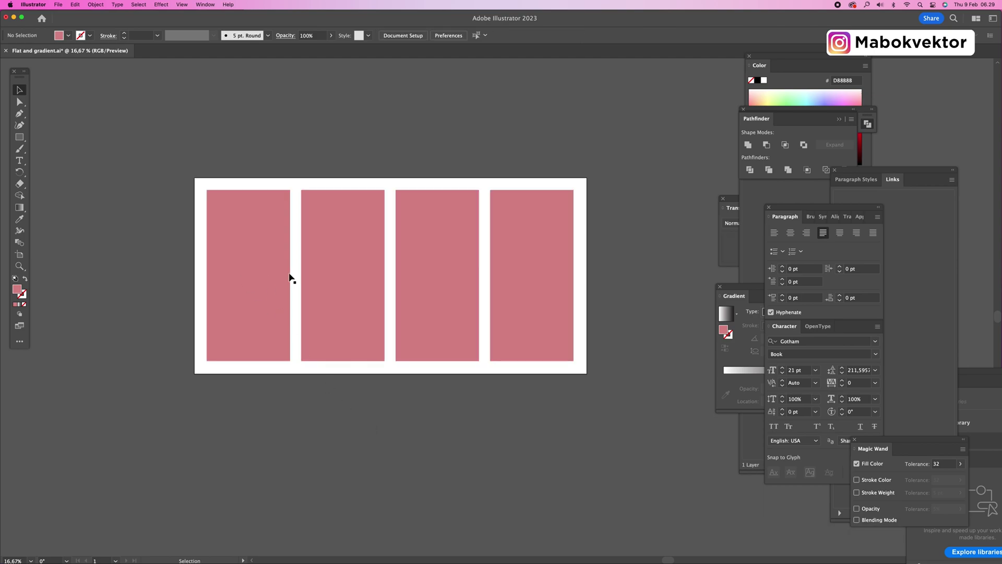
Bring the Transparency, Gradient and Color panels into view and fill the first rectangle with red F50019.
scroll(384, 368, up, 1)
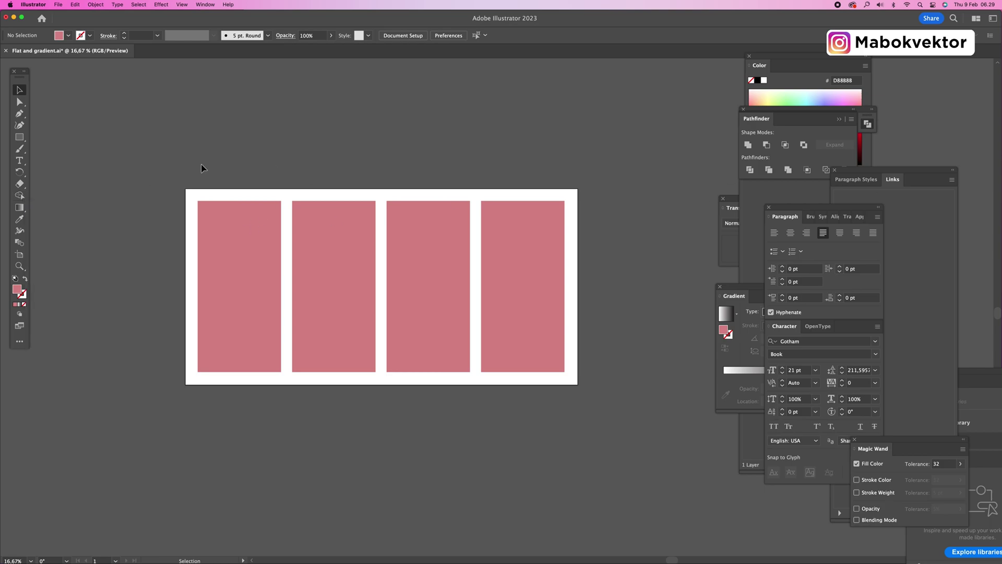
click(217, 225)
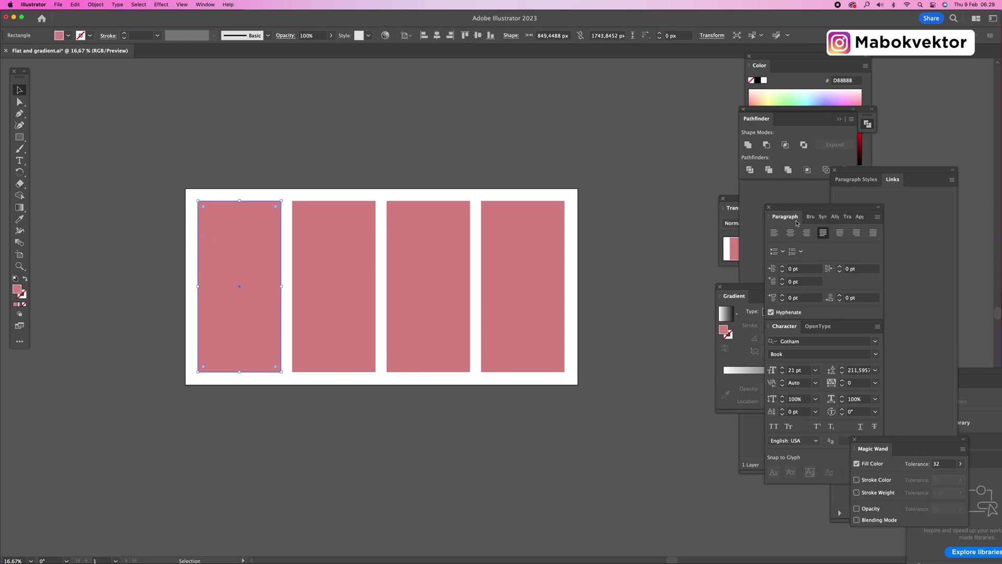
drag(737, 200, 757, 202)
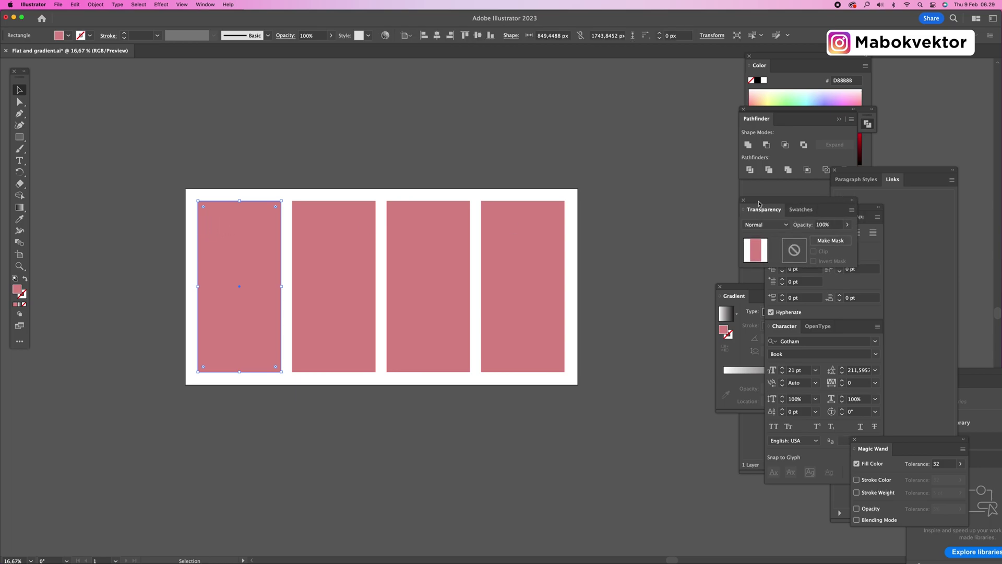
mouse_move(752, 287)
mouse_down()
mouse_move(720, 276)
mouse_move(757, 283)
mouse_up()
click(823, 58)
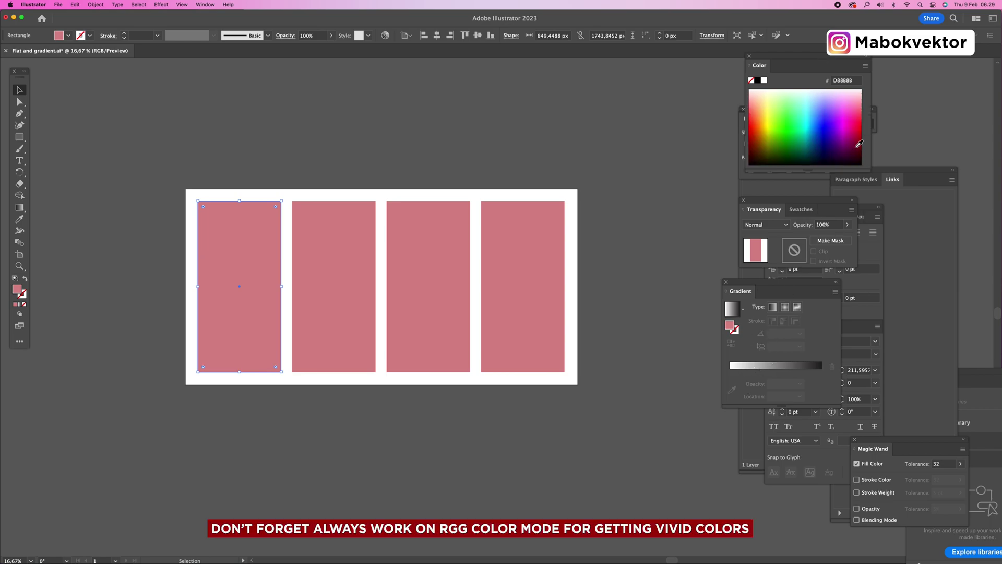
click(863, 124)
Fill the second rectangle with orange FF671A, the third with amber FFB120 and the fourth with yellow FFEF16.
click(321, 261)
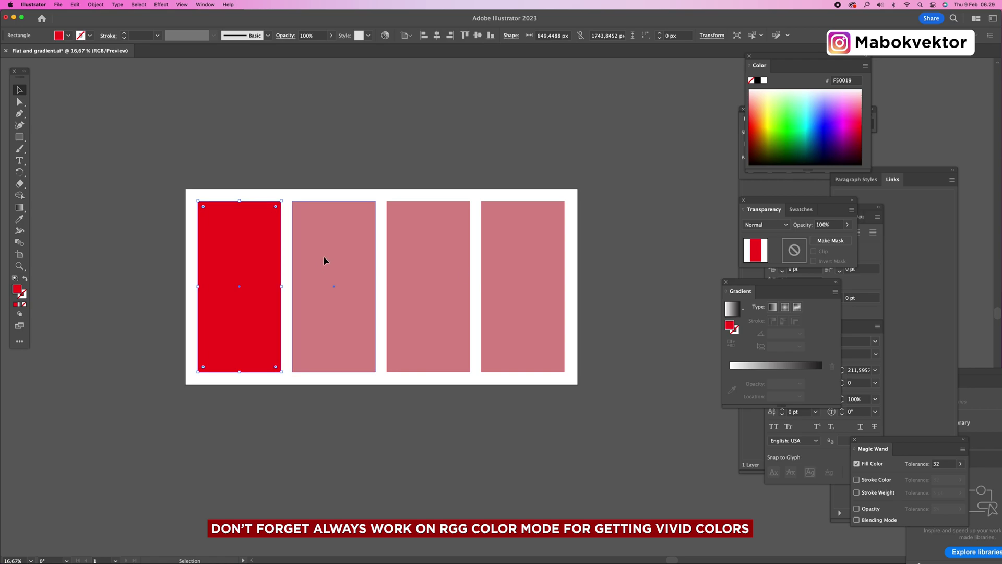
click(757, 120)
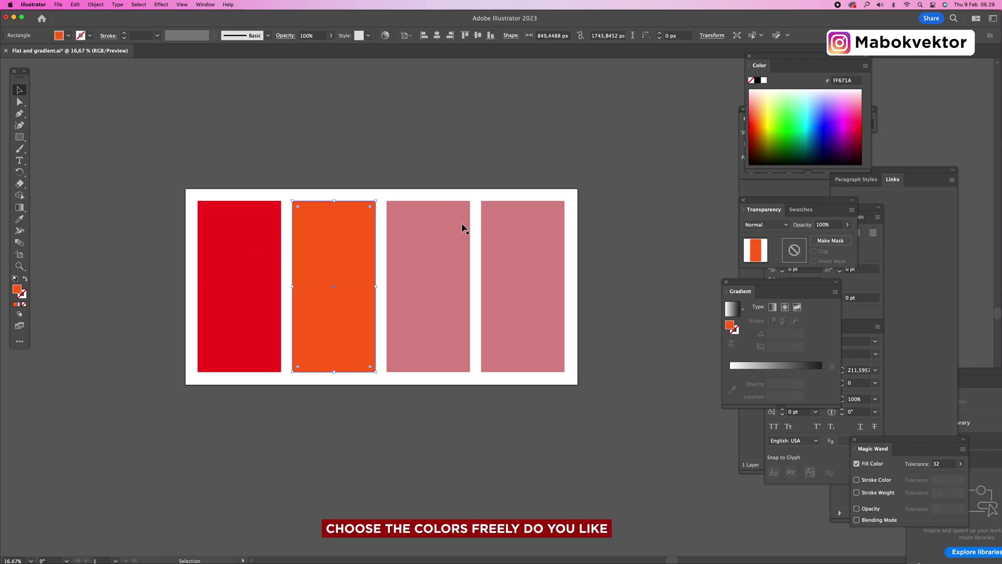
click(450, 230)
click(764, 118)
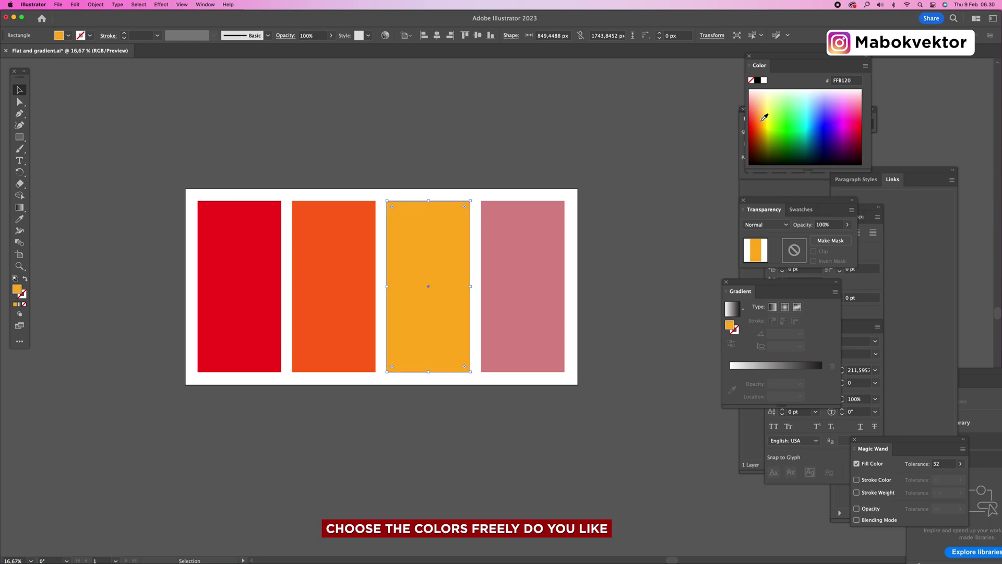
click(546, 228)
click(770, 119)
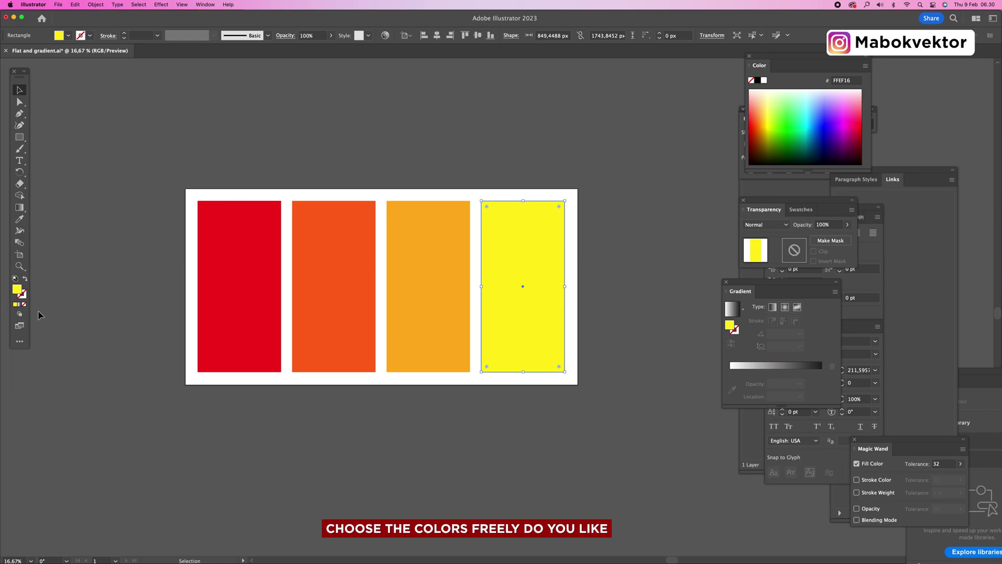
Use the Mesh tool to place one yellow mesh point in the upper-left part of the red rectangle, redoing the first placement.
click(20, 209)
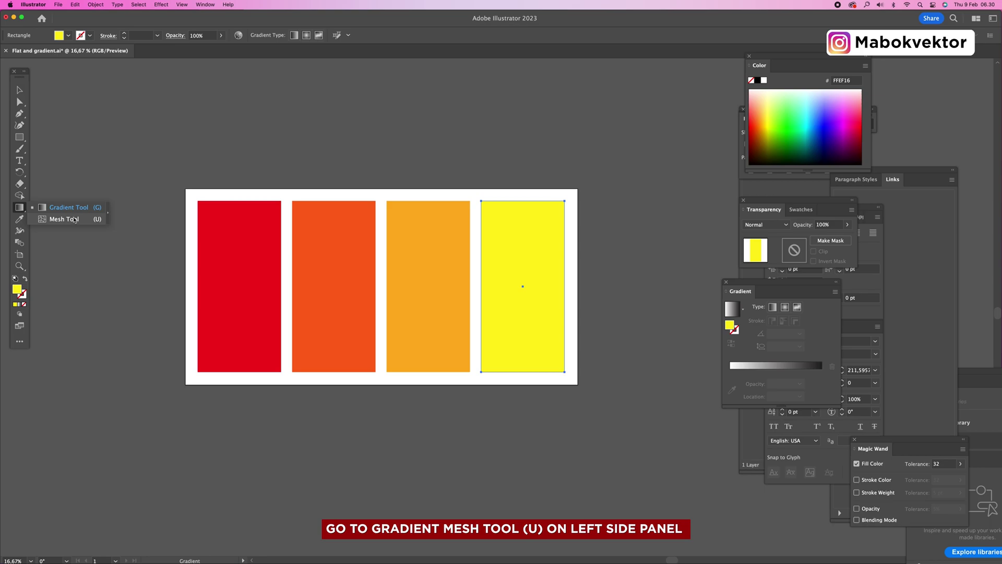
click(74, 220)
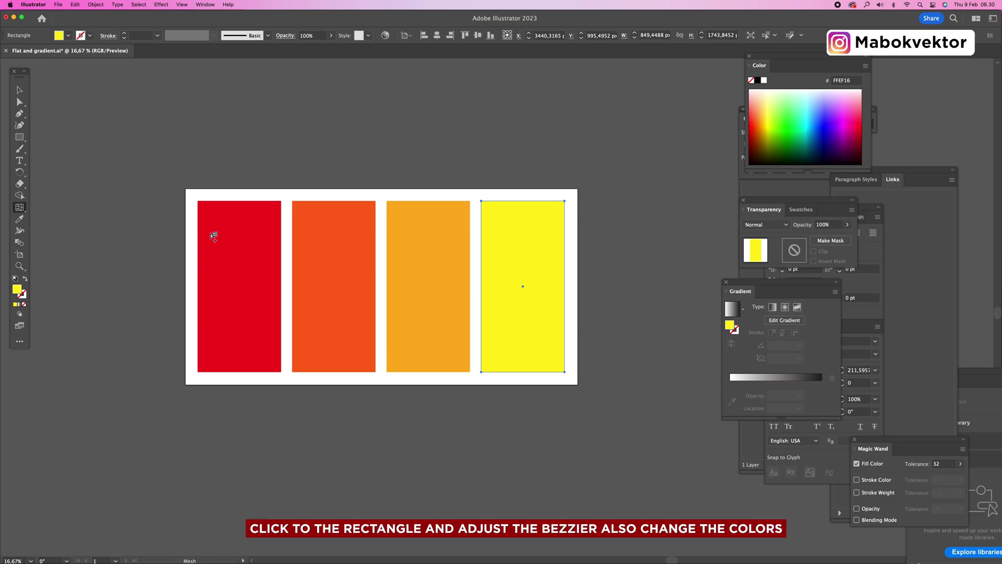
click(211, 232)
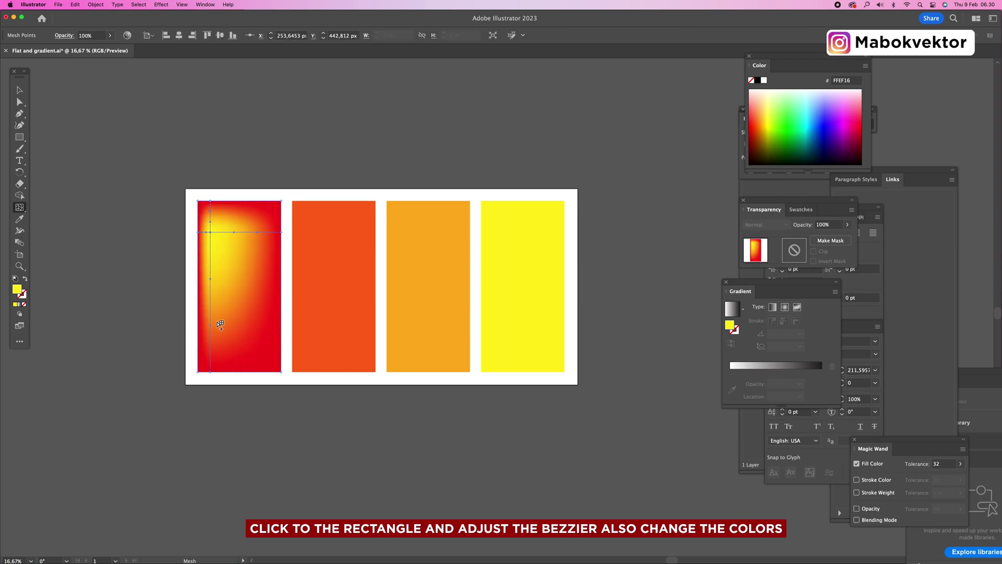
key(cmd+z)
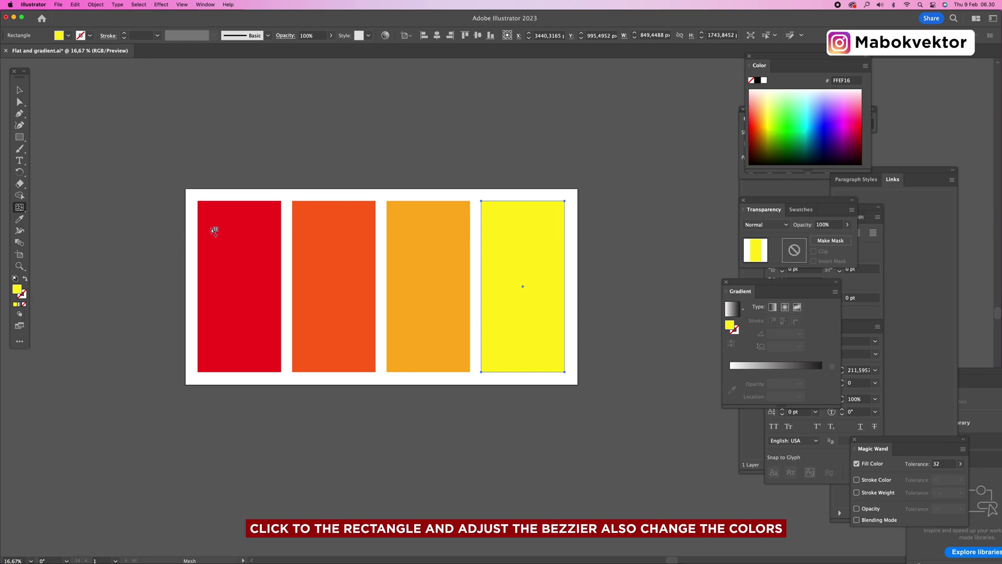
click(218, 250)
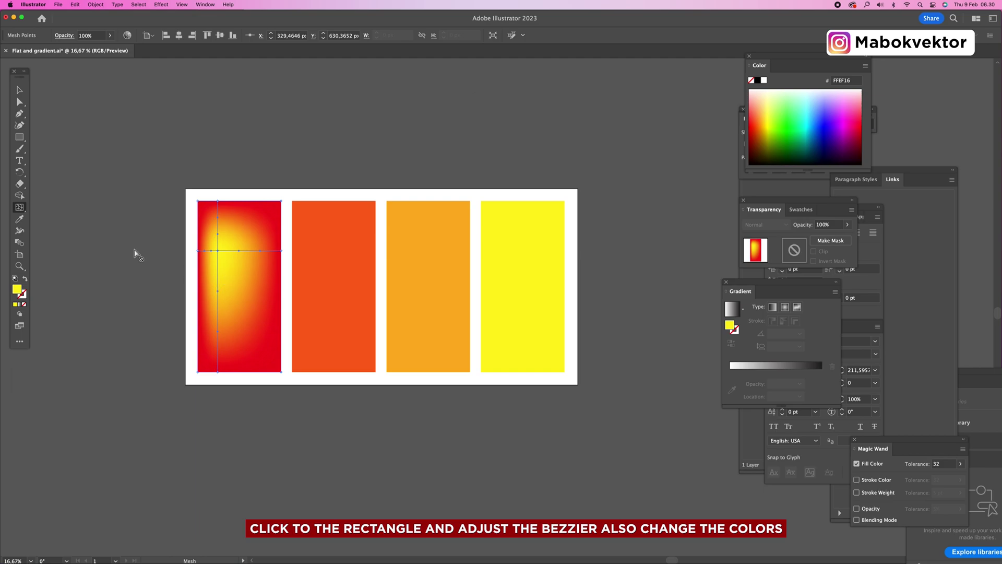
Recolor the red rectangle's mesh point to blue 1641FF with the Direct Selection tool active.
key(a)
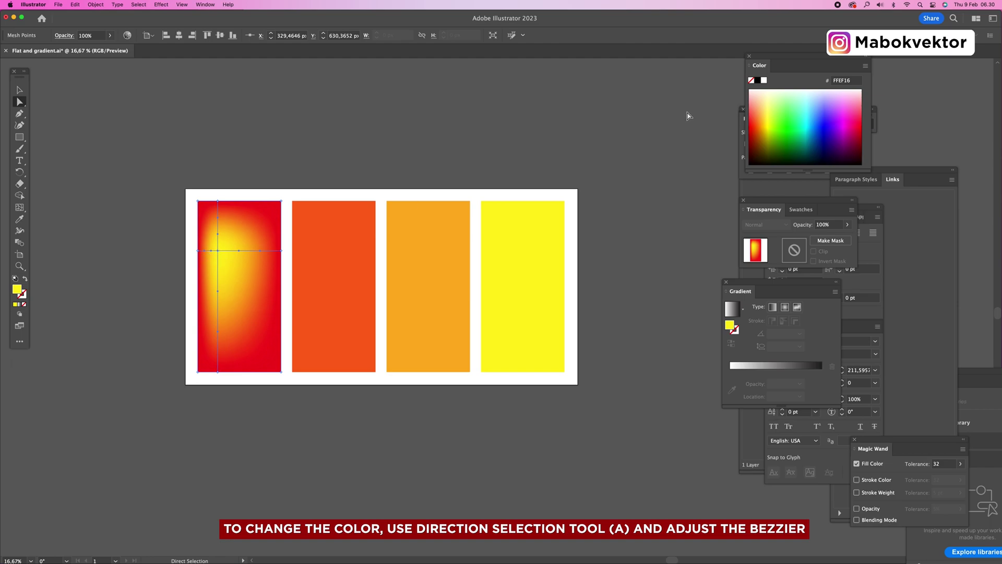
click(796, 111)
drag(811, 117, 824, 120)
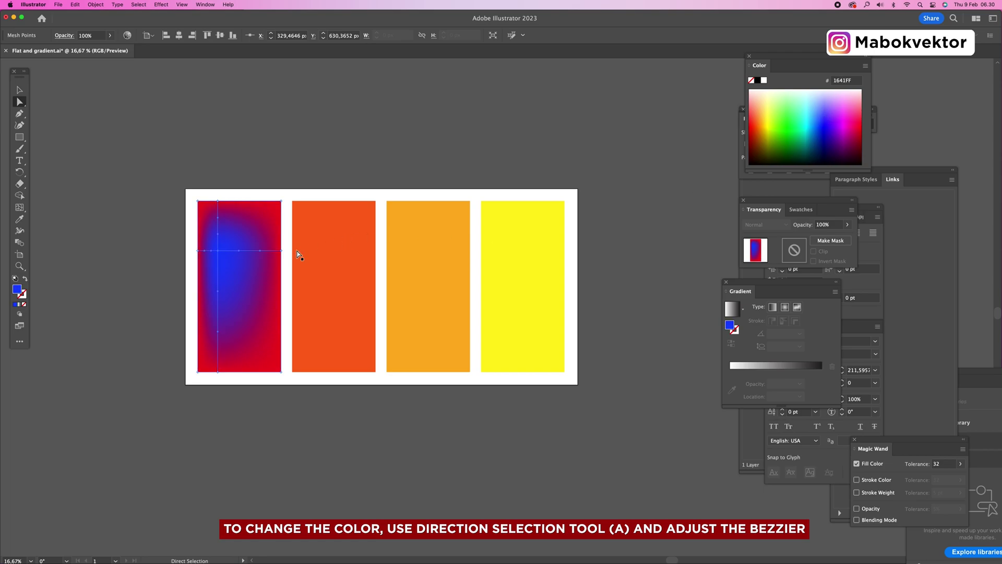
Move the blue mesh point to about X 597, Y 1077 px and bend the mesh lines by adjusting the edge points' handles.
mouse_move(218, 252)
mouse_down()
mouse_move(255, 311)
mouse_move(219, 237)
mouse_up()
drag(266, 322, 247, 306)
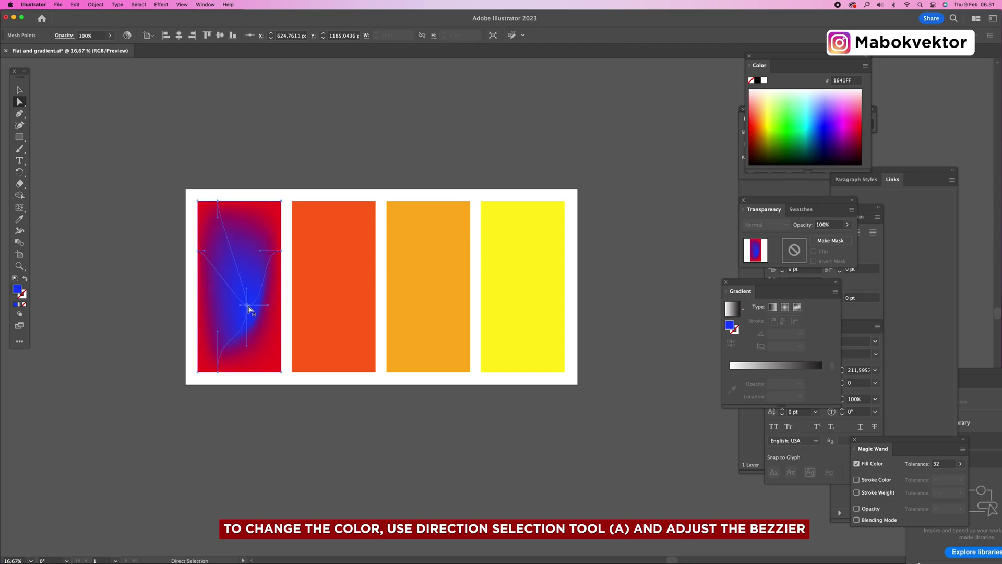
drag(218, 336, 189, 337)
drag(262, 253, 261, 217)
key(super+shift+a)
drag(246, 327, 251, 296)
drag(243, 298, 244, 295)
Add a mesh point in the right half of the first rectangle, beside the blue area, and color it orange FF7B1D.
click(19, 207)
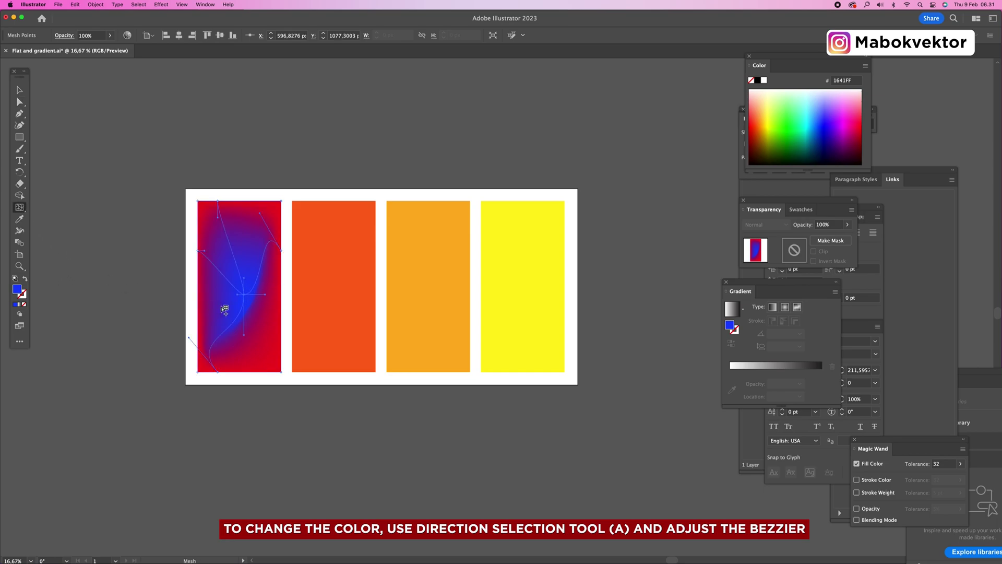
click(262, 303)
click(807, 115)
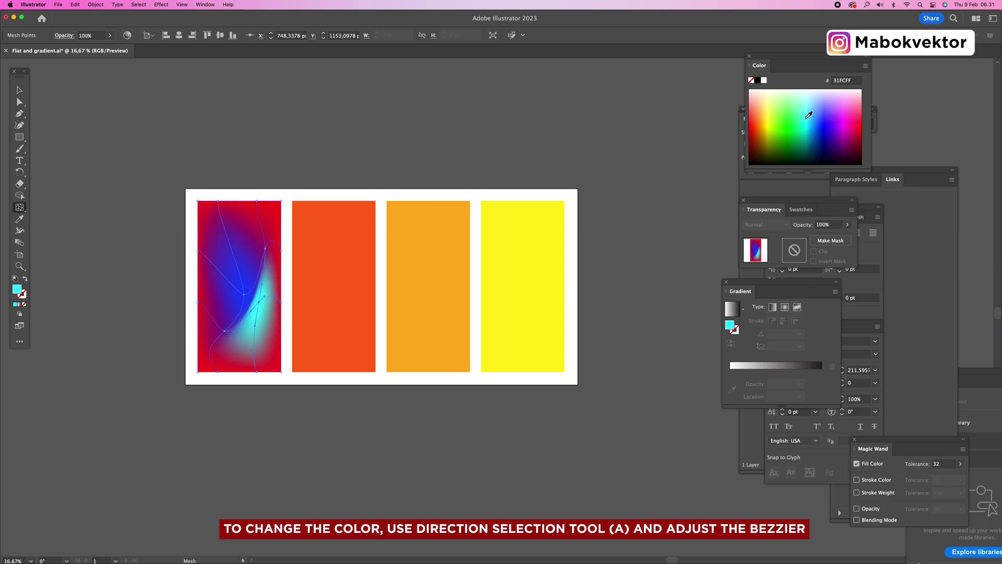
click(763, 119)
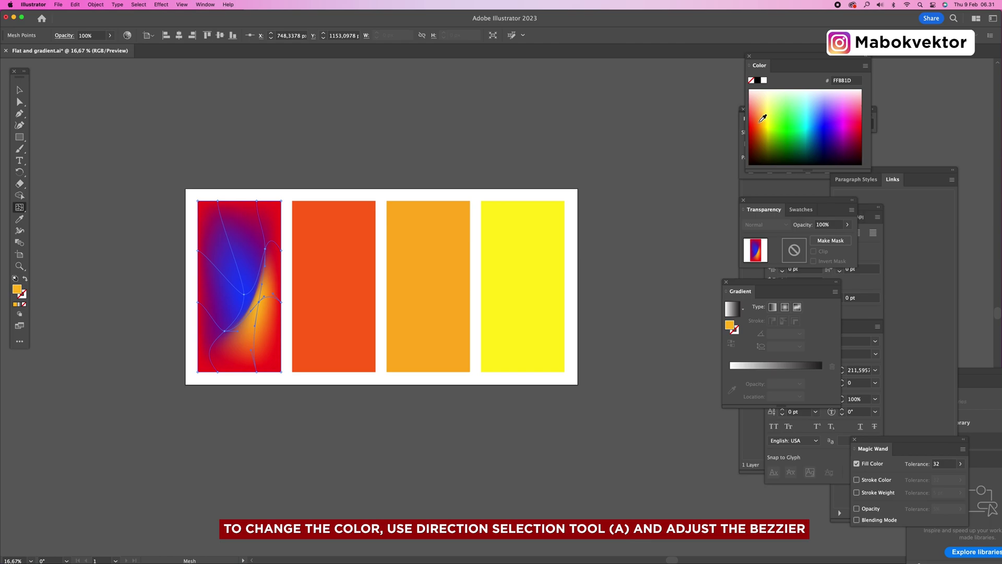
click(760, 118)
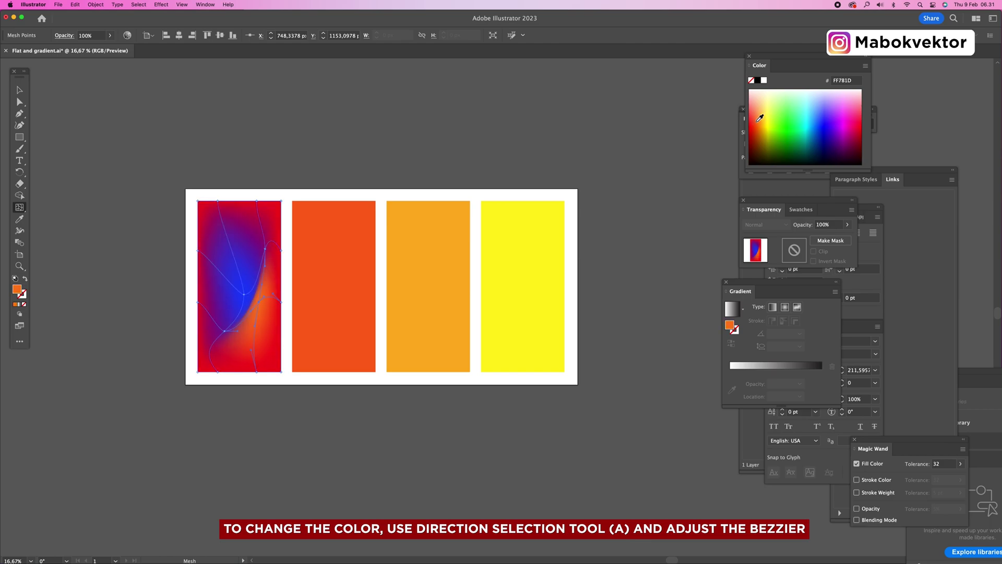
Add a yellow-green DBFF48 mesh point between the blue and orange areas of the first rectangle and deselect the artwork.
click(256, 300)
click(773, 112)
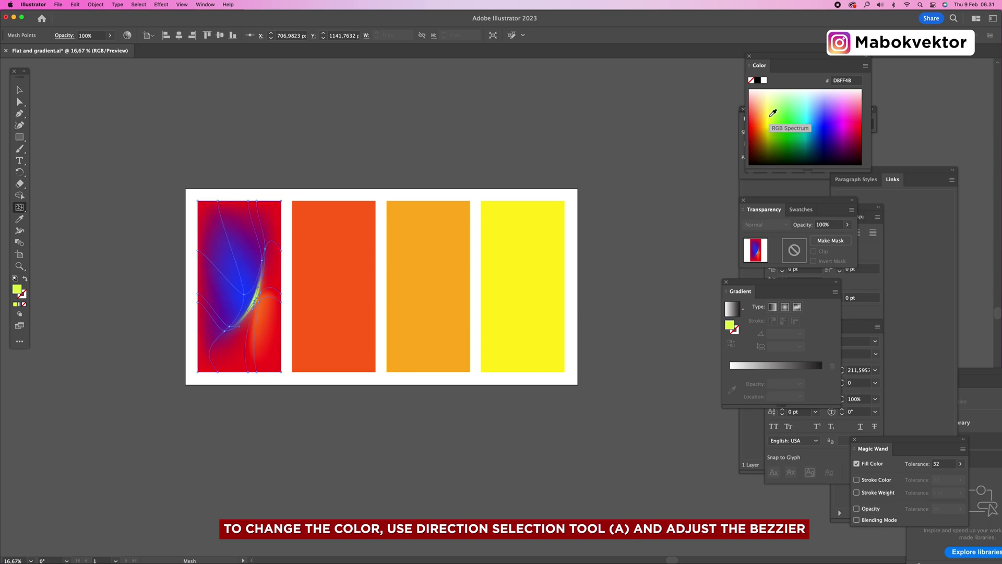
key(v)
click(420, 138)
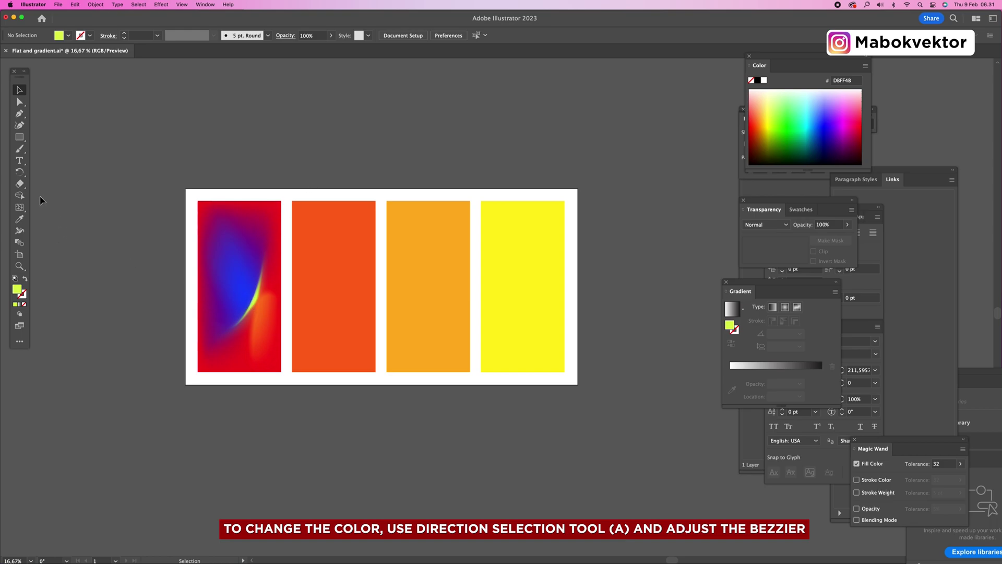
Add a mesh point above the yellow-green streak in the first rectangle and color it dark blue 1400A0.
click(20, 208)
click(258, 269)
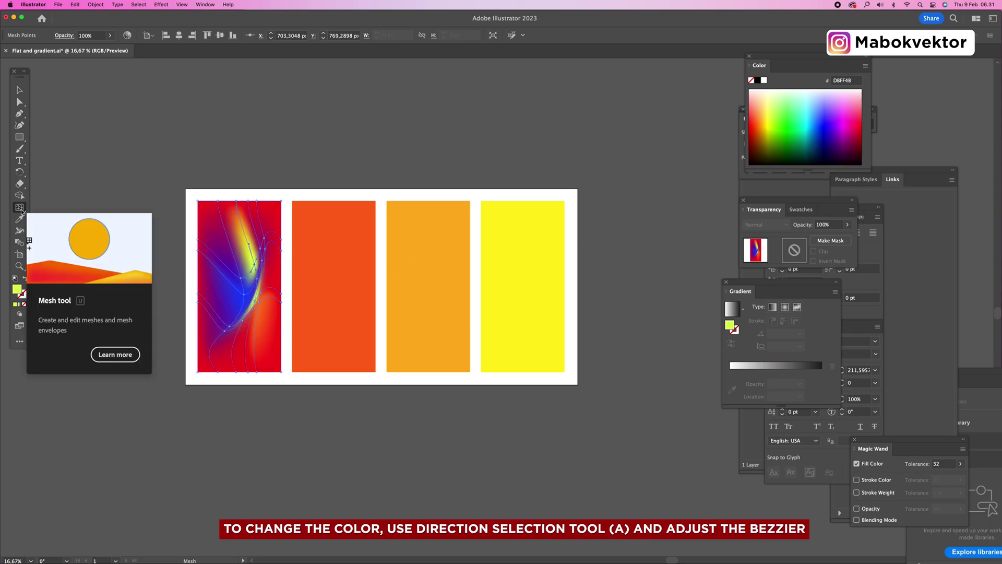
click(831, 136)
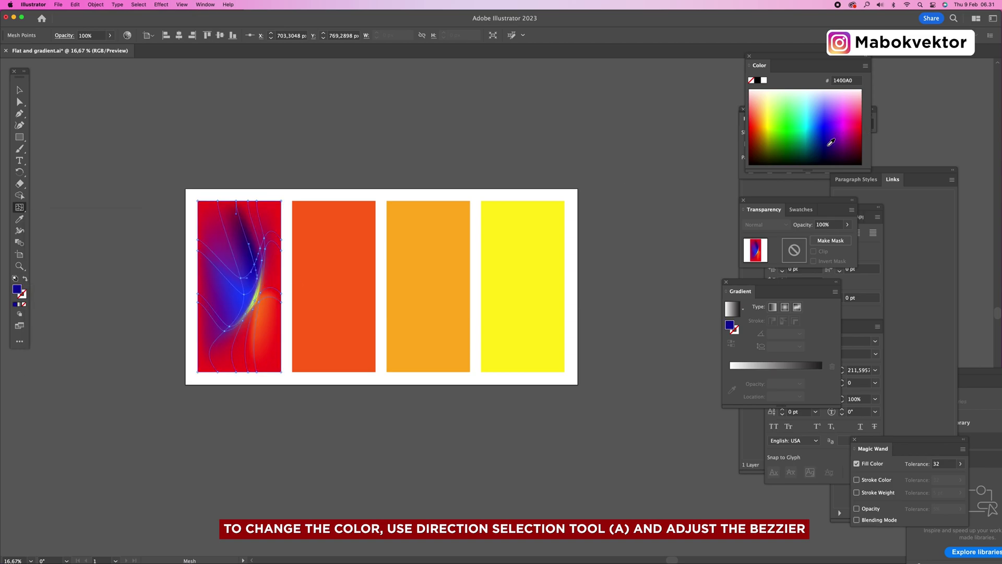
Add a mesh point at the bottom-right corner of the first rectangle, color it dark red B00018 and deselect.
click(280, 370)
click(860, 126)
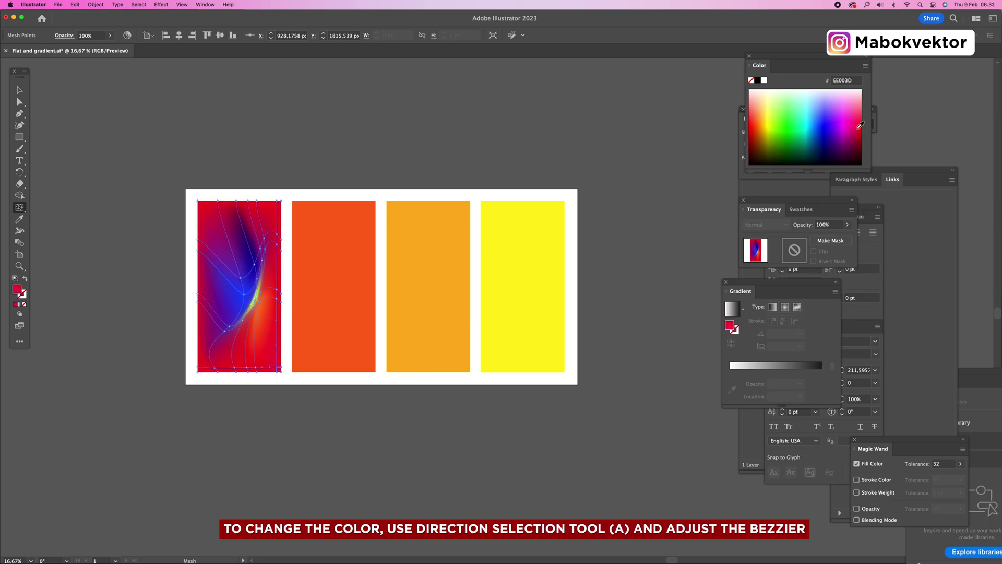
click(862, 133)
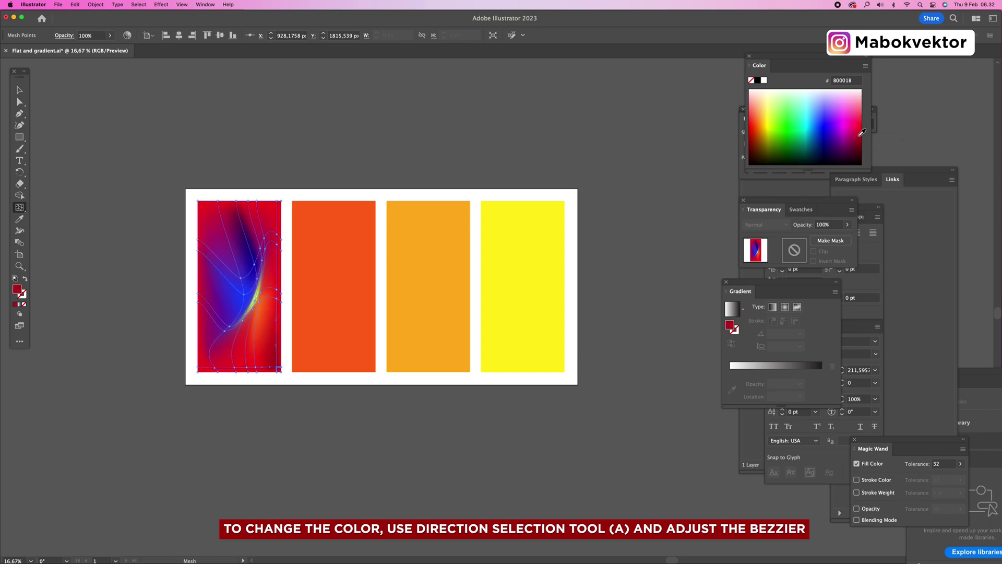
key(v)
click(471, 113)
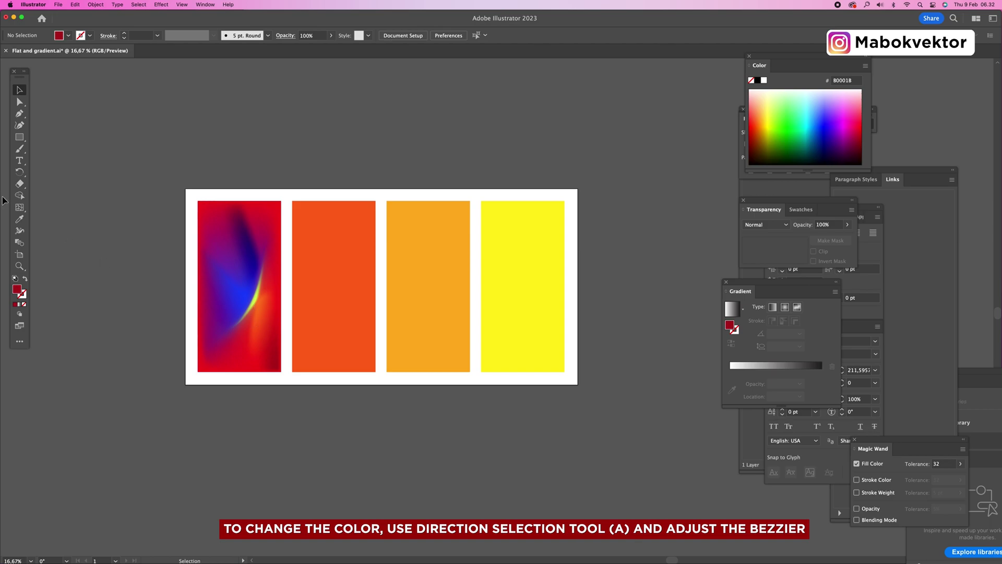
Add a mesh point in the lower-left part of the first rectangle, color it maroon 890027 and deselect.
click(20, 207)
click(227, 352)
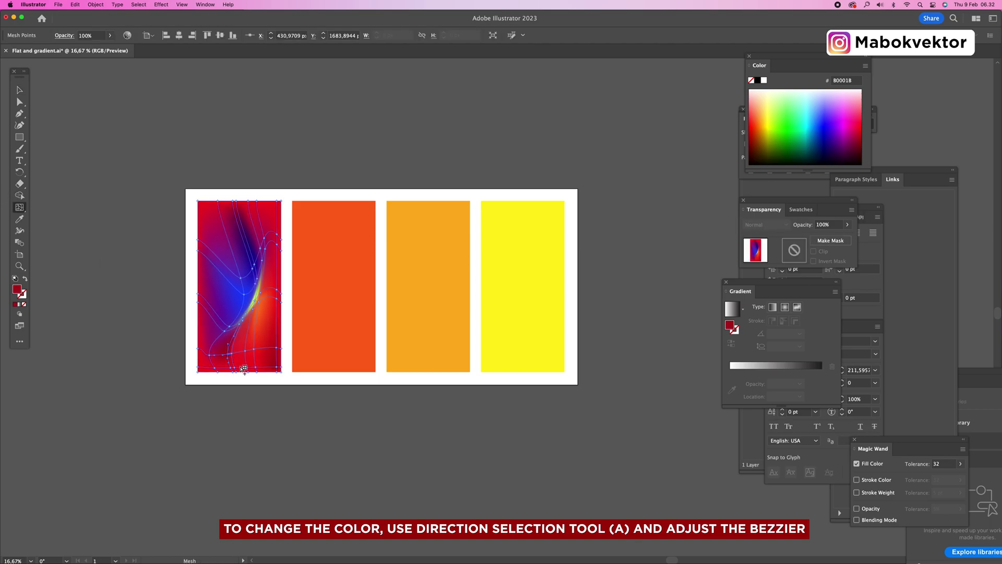
click(756, 135)
key(super+z)
click(859, 140)
key(v)
click(334, 154)
Move the maroon mesh point to about X 421, Y 1780 px and the orange one to about X 764, Y 1345 px.
click(230, 362)
key(a)
click(230, 361)
mouse_move(222, 364)
mouse_down()
mouse_move(241, 355)
mouse_move(226, 369)
mouse_up()
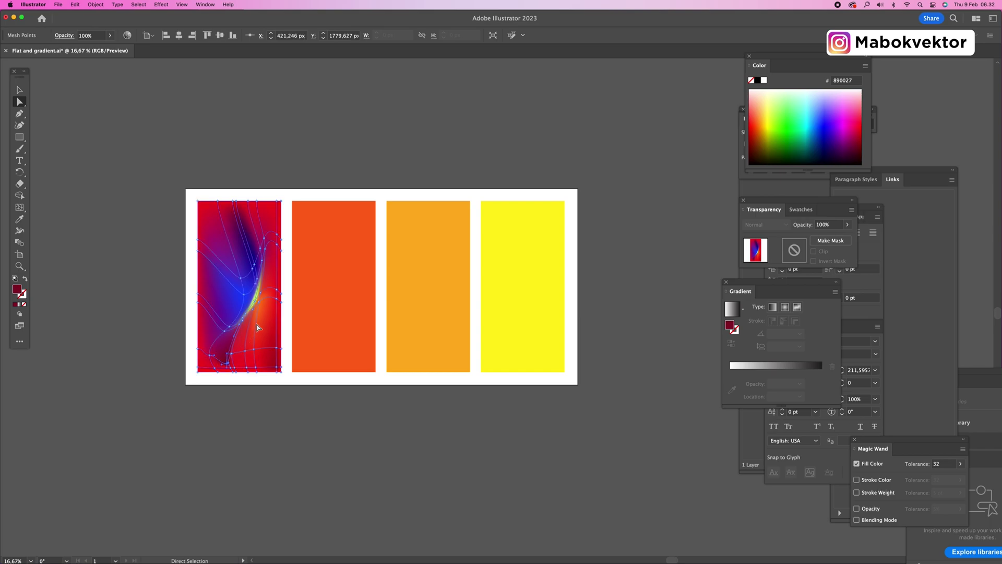
drag(258, 305, 262, 329)
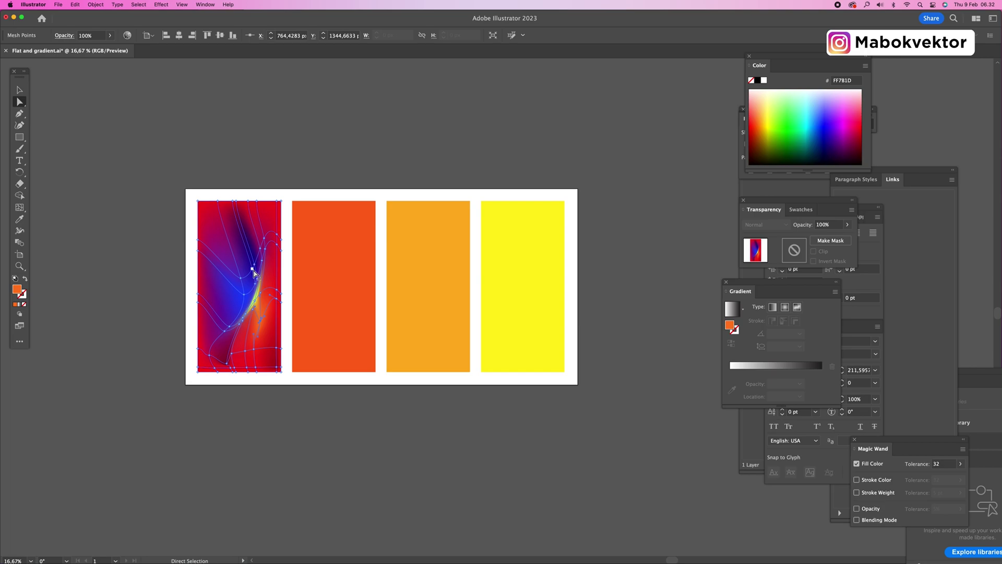
Reshape the mesh around the dark blue area and the right edge of the yellow-green streak in the first rectangle, then deselect.
drag(240, 278, 270, 228)
click(264, 294)
mouse_move(260, 293)
mouse_down()
mouse_move(270, 289)
mouse_move(262, 293)
mouse_up()
click(264, 262)
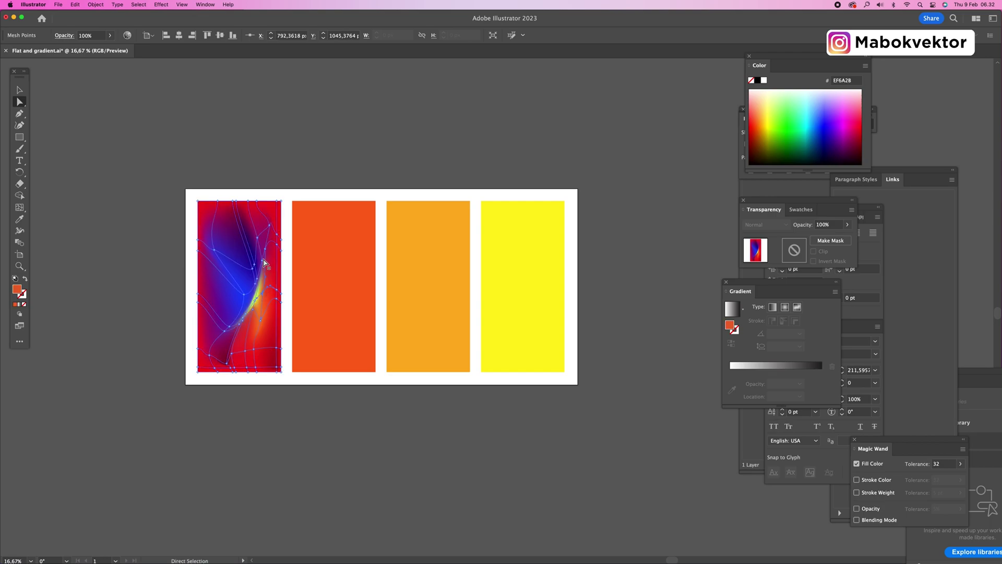
drag(261, 259, 261, 259)
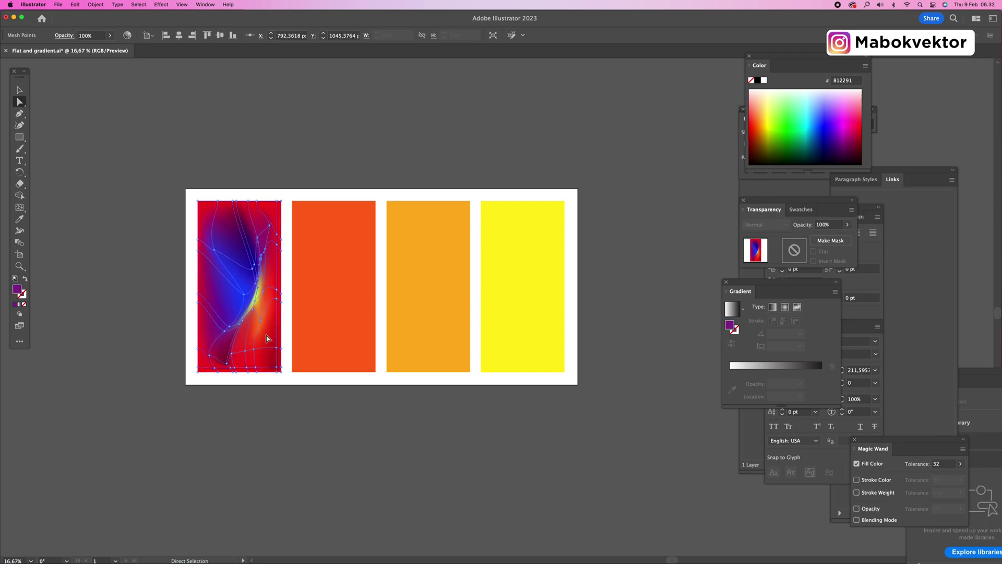
click(248, 146)
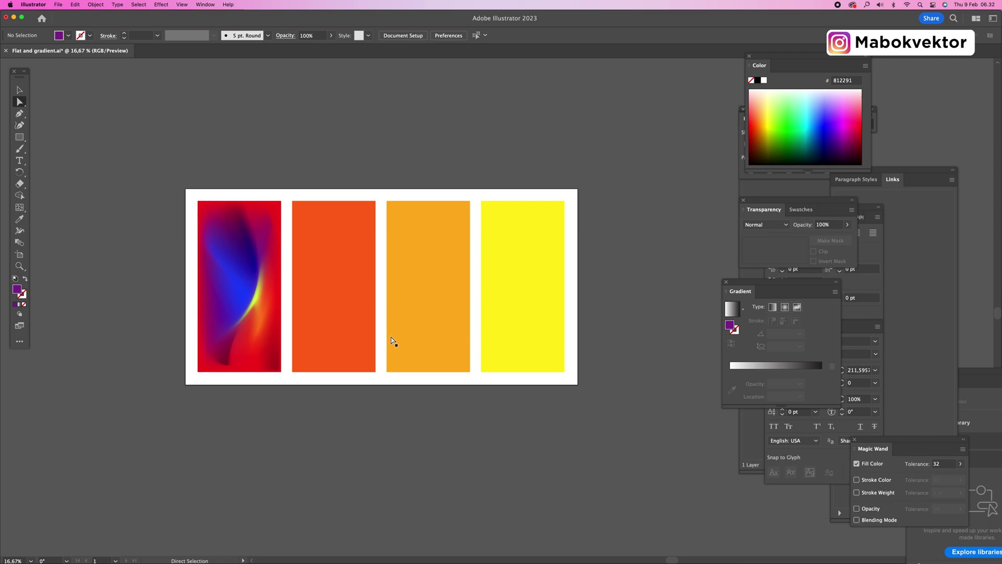
Add a mesh point near the bottom of the second rectangle, left of center, and color it magenta FF16AD.
click(19, 207)
click(322, 337)
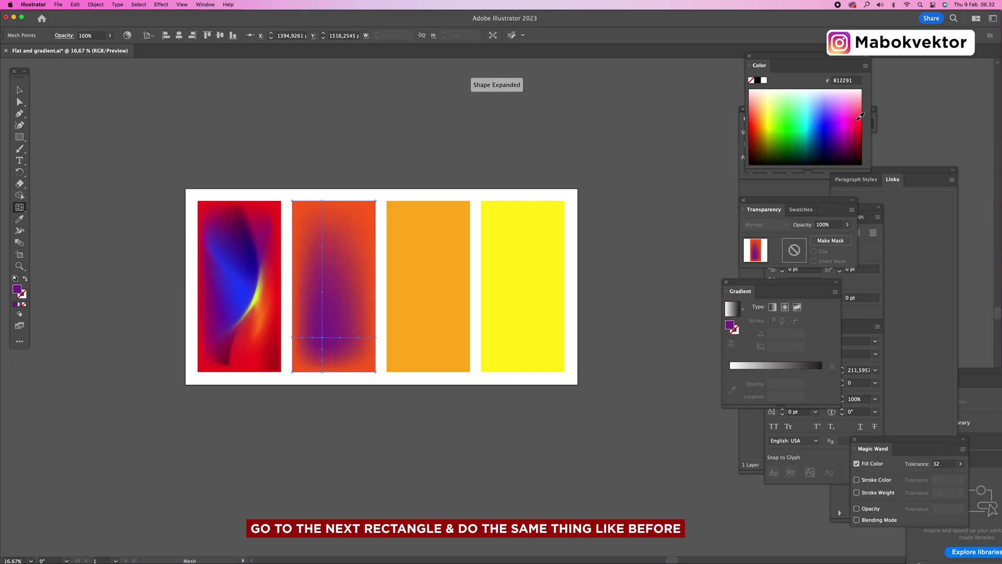
click(852, 119)
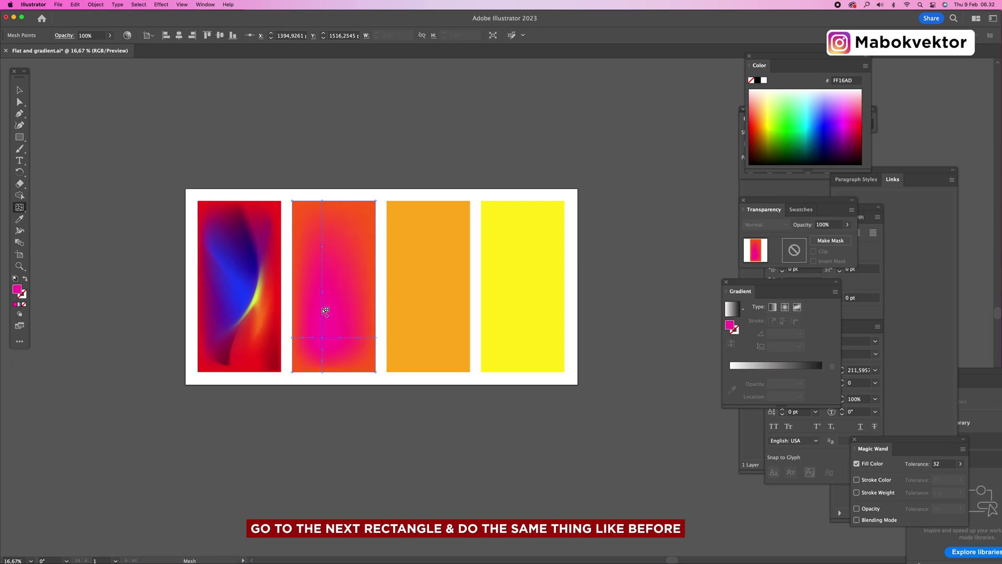
Add two violet mesh points above the magenta one in the second rectangle, using D43EFF for the lower one.
click(323, 308)
click(841, 113)
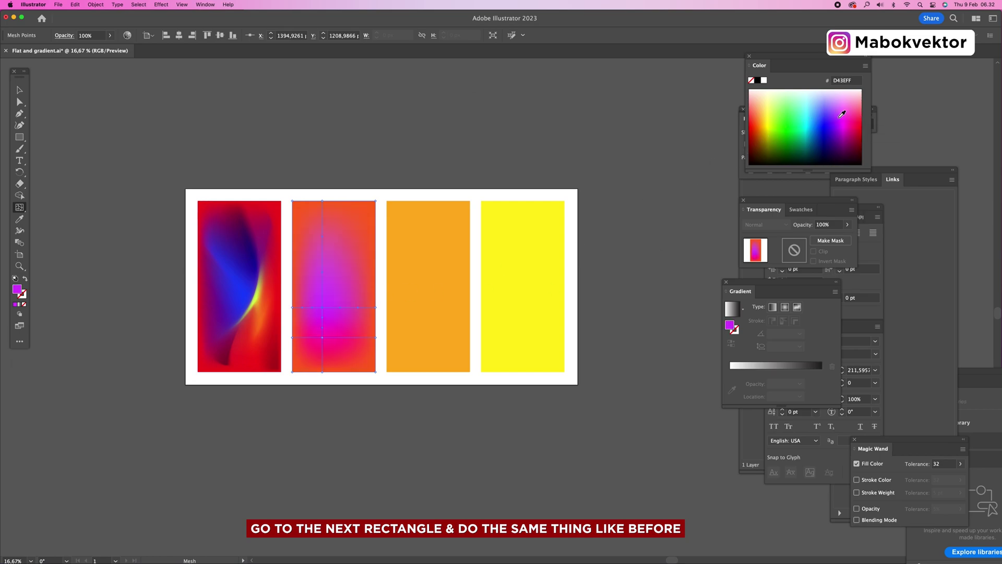
click(323, 267)
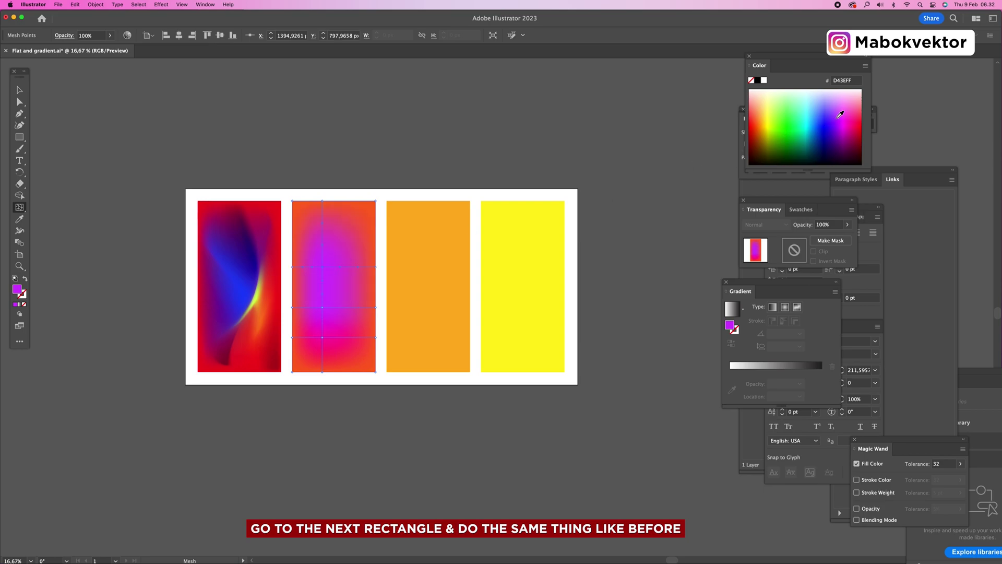
click(843, 108)
Add a mesh point near the top of the second rectangle, on the same vertical line, and color it pink FF93E9.
click(322, 232)
click(769, 101)
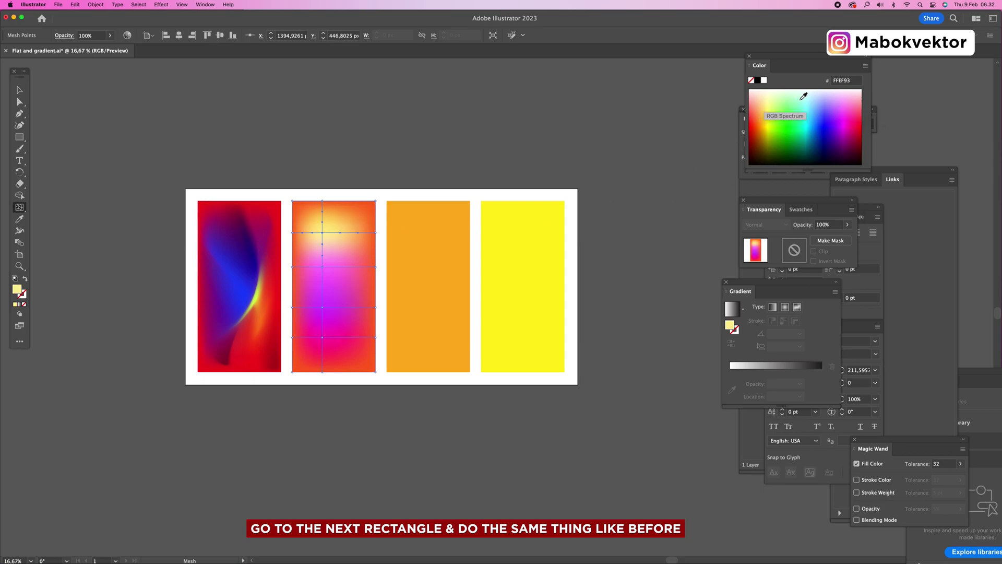
click(816, 95)
click(835, 100)
click(846, 104)
Shift the second rectangle's mesh points into a zigzag, placing the top pink point at about X 1323, Y 726 px.
key(a)
click(323, 267)
drag(323, 268, 303, 352)
drag(322, 235, 315, 259)
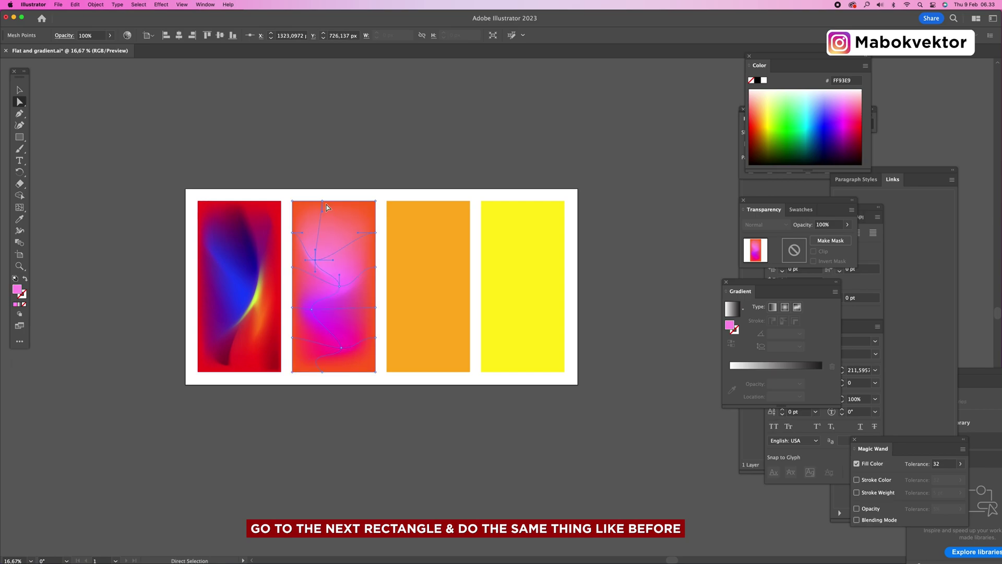
Bend the second rectangle's mesh lines with the handles at its top and right edges, then deselect.
drag(323, 213, 344, 219)
click(361, 314)
mouse_move(357, 305)
mouse_down()
mouse_move(351, 285)
mouse_move(353, 322)
mouse_up()
key(v)
click(485, 435)
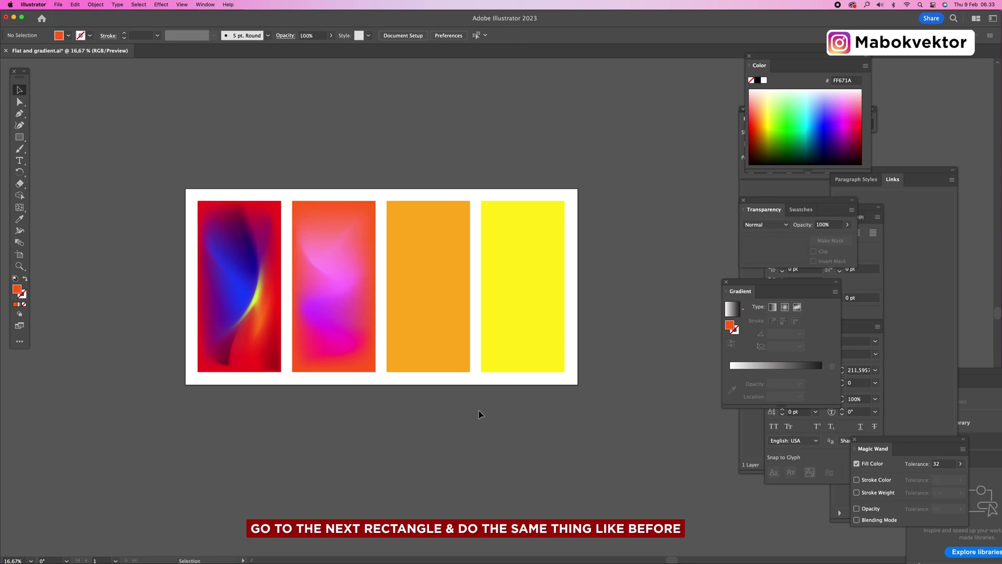
Recolor the third rectangle from the color spectrum to cyan 00DEE1.
click(458, 332)
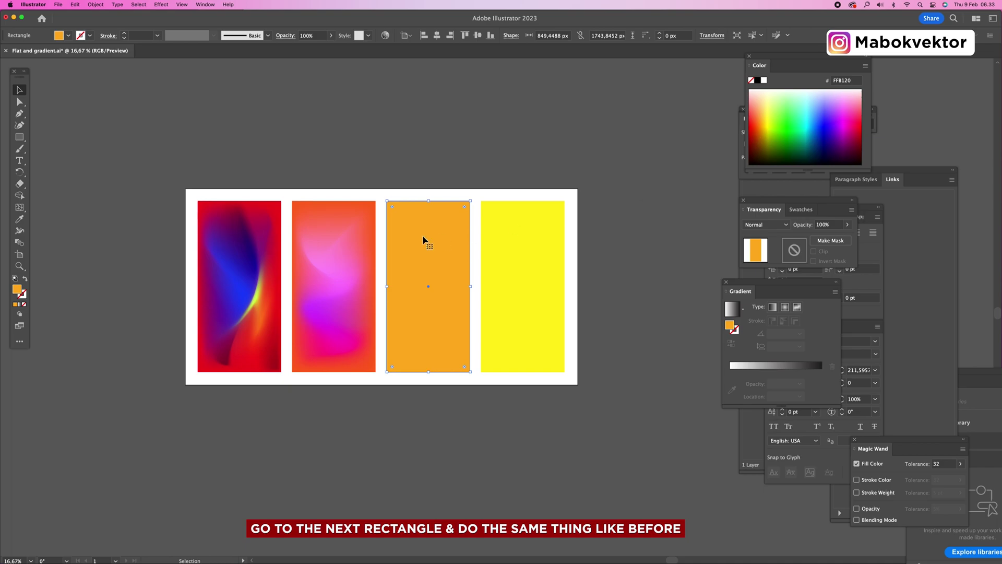
click(809, 126)
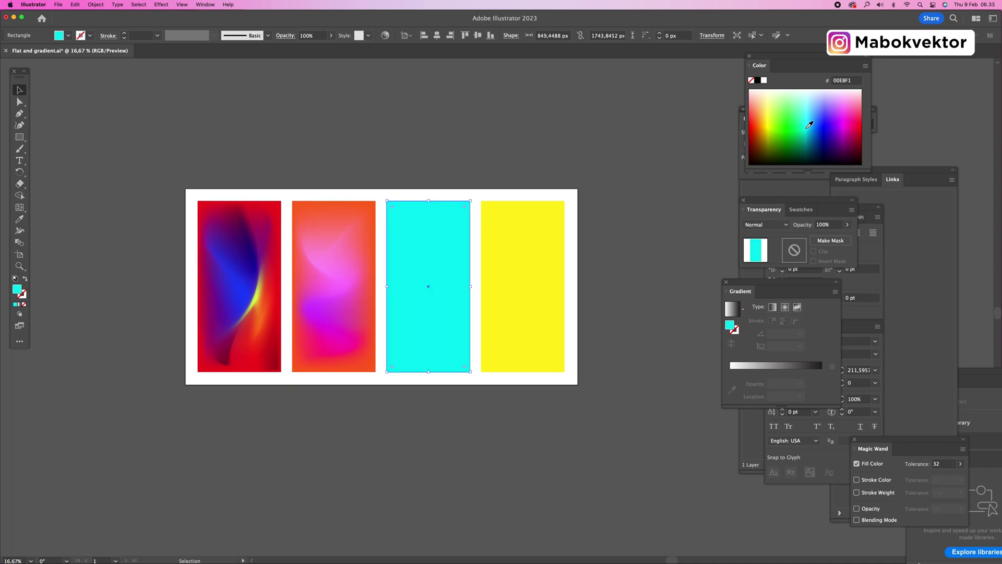
Add a blue 0057BA mesh point in the lower-left part of the third rectangle and move it to about X 2744, Y 754 px.
click(19, 208)
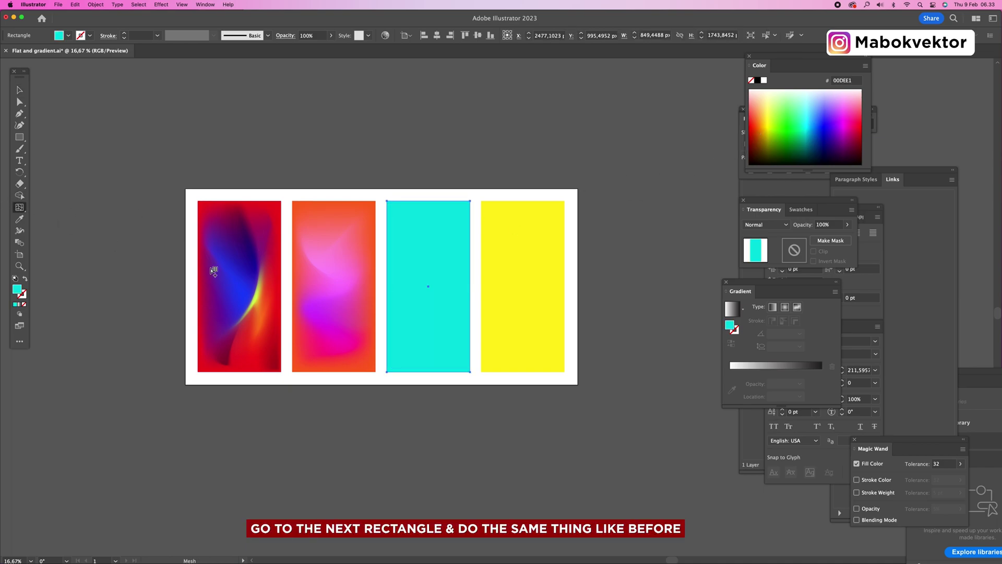
click(404, 316)
click(819, 134)
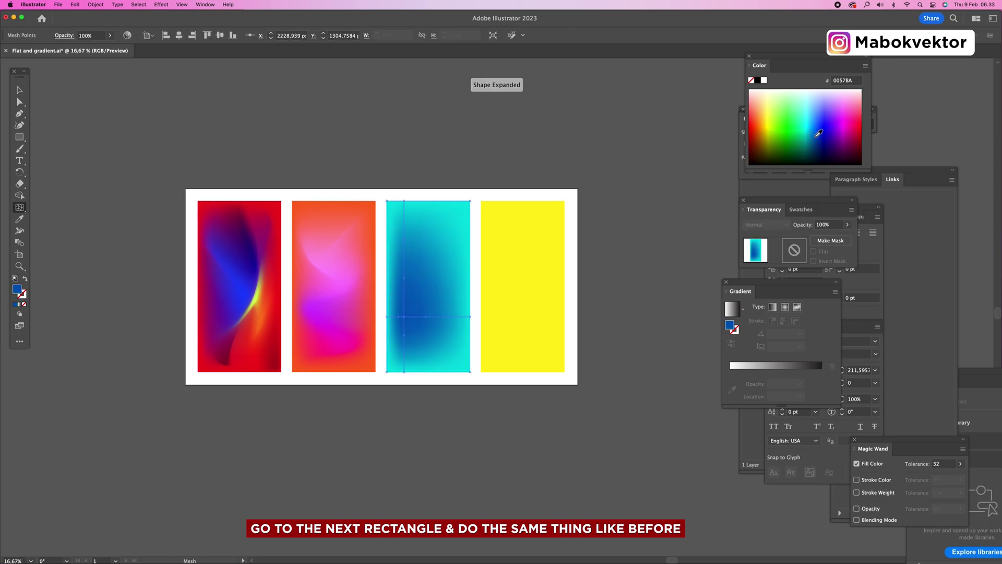
key(a)
drag(403, 319, 455, 264)
Add light cyan B7EFFF mesh points on both sides of the blue point in the third rectangle, then deselect.
click(19, 208)
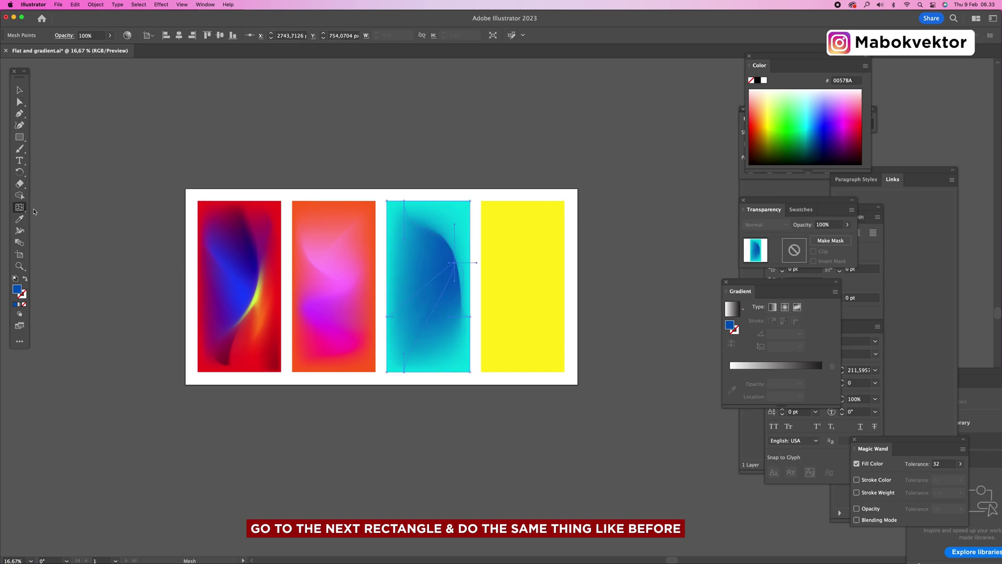
click(463, 260)
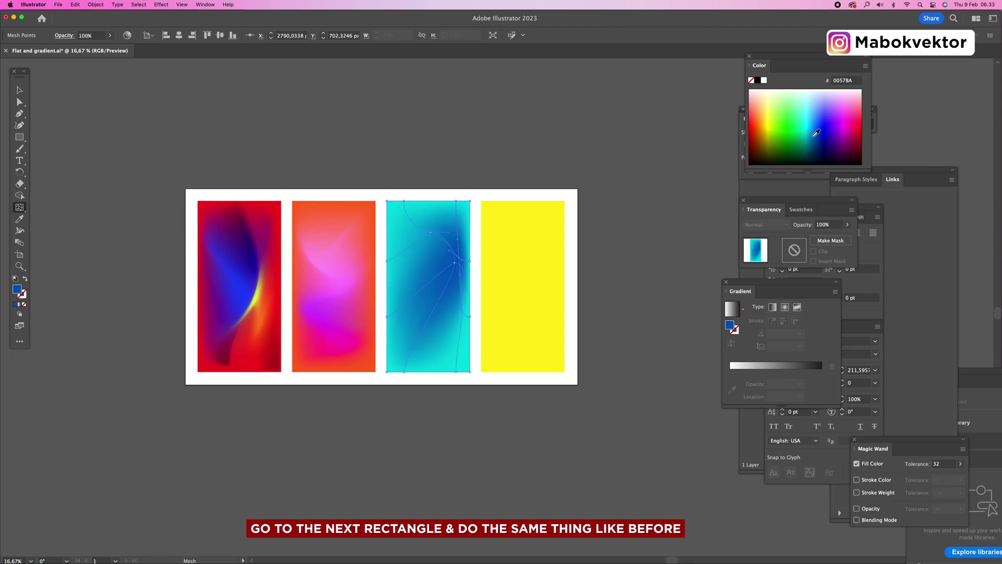
click(813, 96)
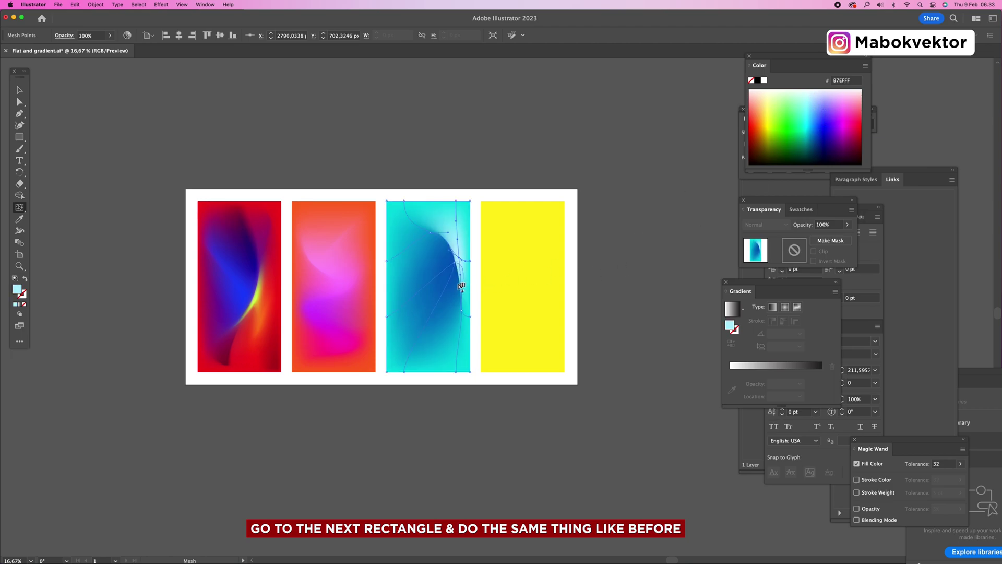
click(449, 266)
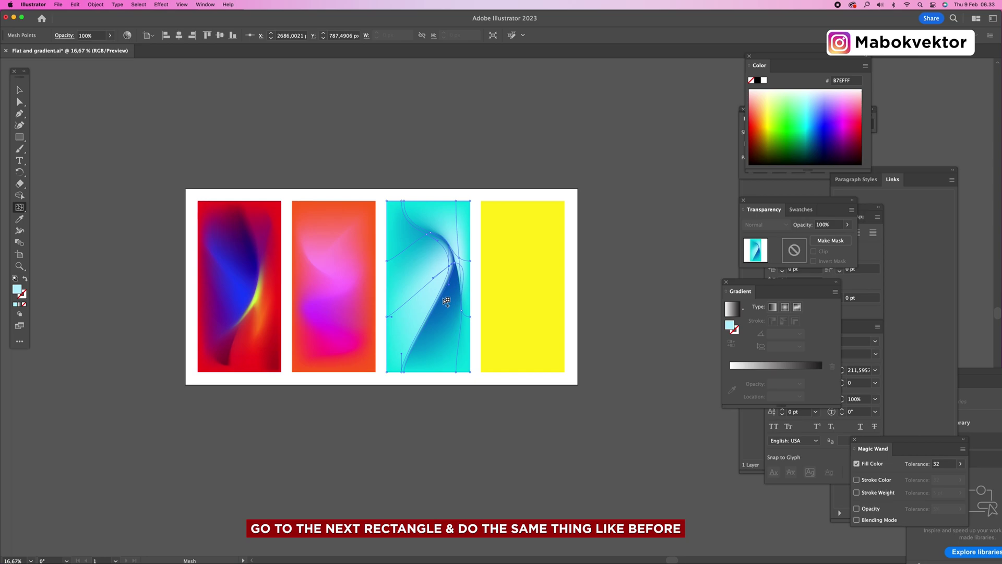
key(v)
click(522, 173)
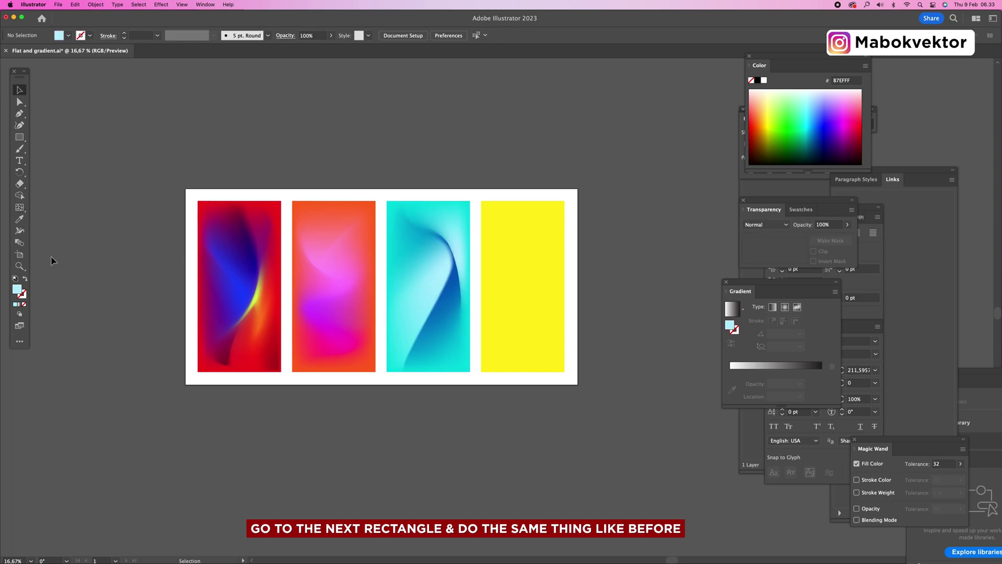
Add a mesh point on the blue streak in the lower right of the third rectangle and color it dark blue 1200AD.
key(u)
click(460, 305)
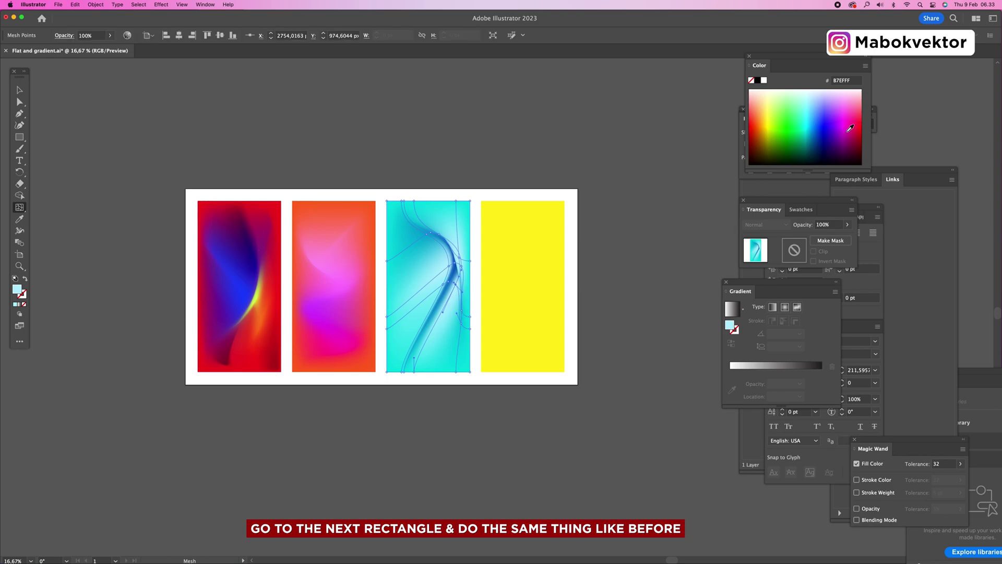
click(831, 137)
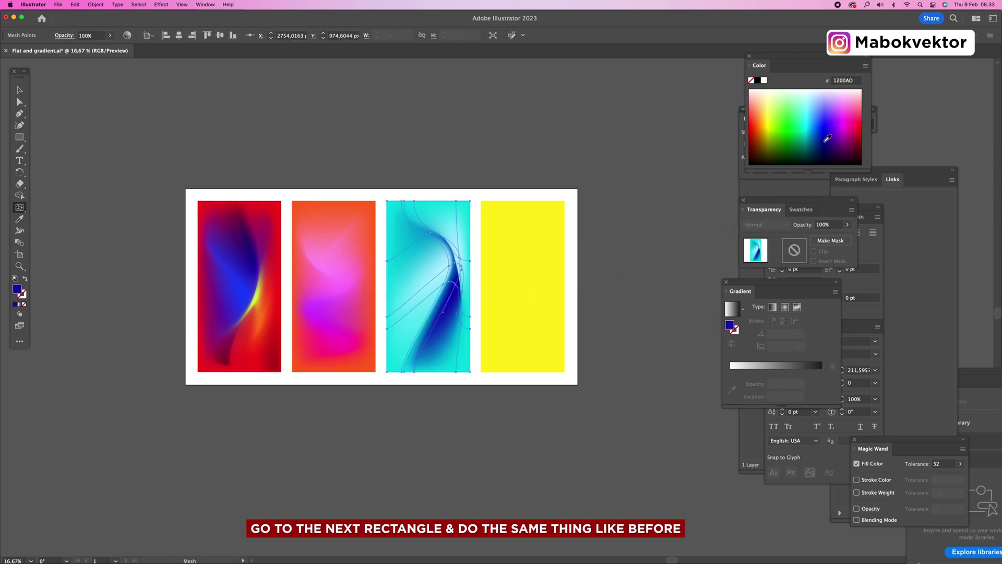
Adjust the dark blue of the selected mesh point on the third rectangle's streak, then deselect.
click(820, 140)
key(v)
click(619, 247)
Reposition mesh points and handles in the lower half of the third rectangle to reshape the blue streak.
key(a)
click(461, 312)
click(430, 297)
mouse_move(429, 294)
mouse_down()
mouse_move(389, 282)
mouse_move(424, 288)
mouse_move(416, 282)
mouse_move(422, 296)
mouse_up()
drag(466, 328, 467, 342)
Move two upper mesh points of the third rectangle to about X 2281, Y 782 px and X 2664, Y 419 px, then deselect.
drag(428, 239, 410, 264)
click(448, 248)
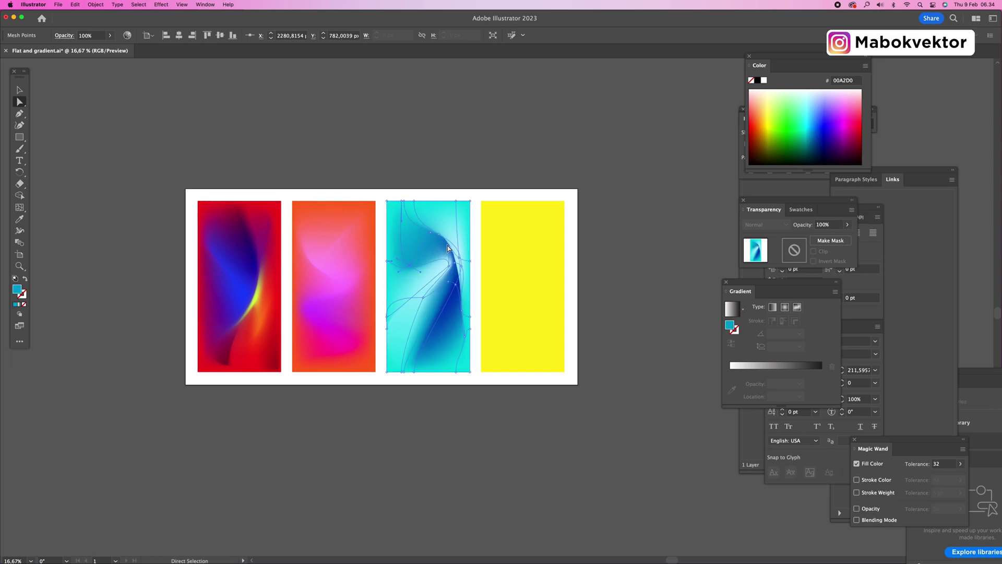
drag(440, 235, 450, 229)
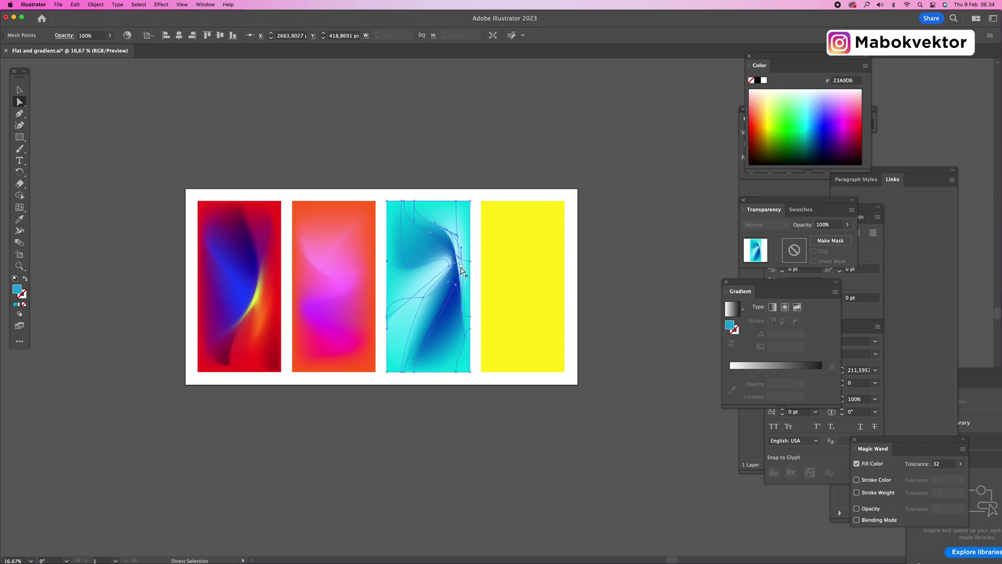
click(479, 146)
key(v)
scroll(559, 340, right, 2)
scroll(559, 340, down, 1)
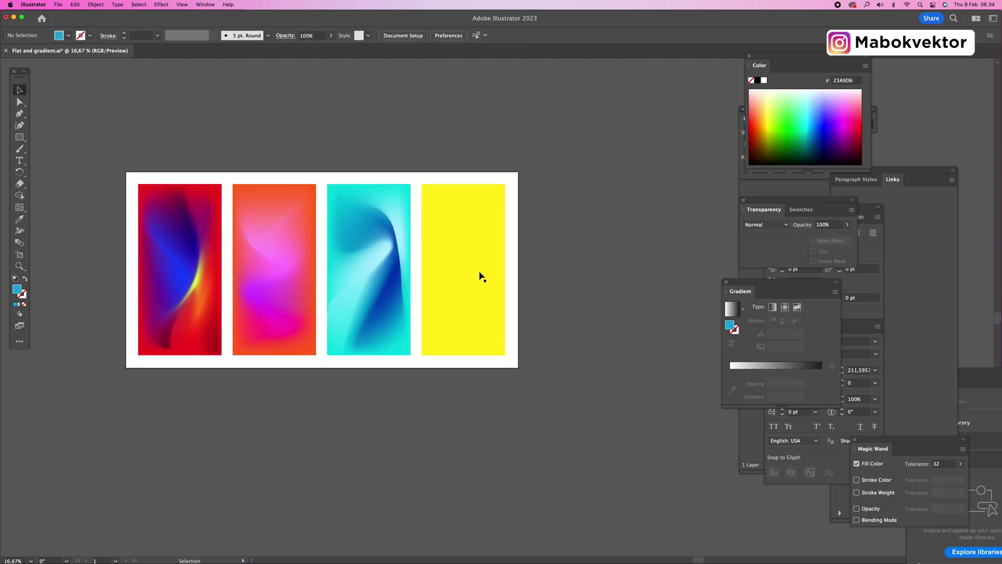
Recolor the fourth rectangle from the color spectrum to green 00CD98.
click(481, 274)
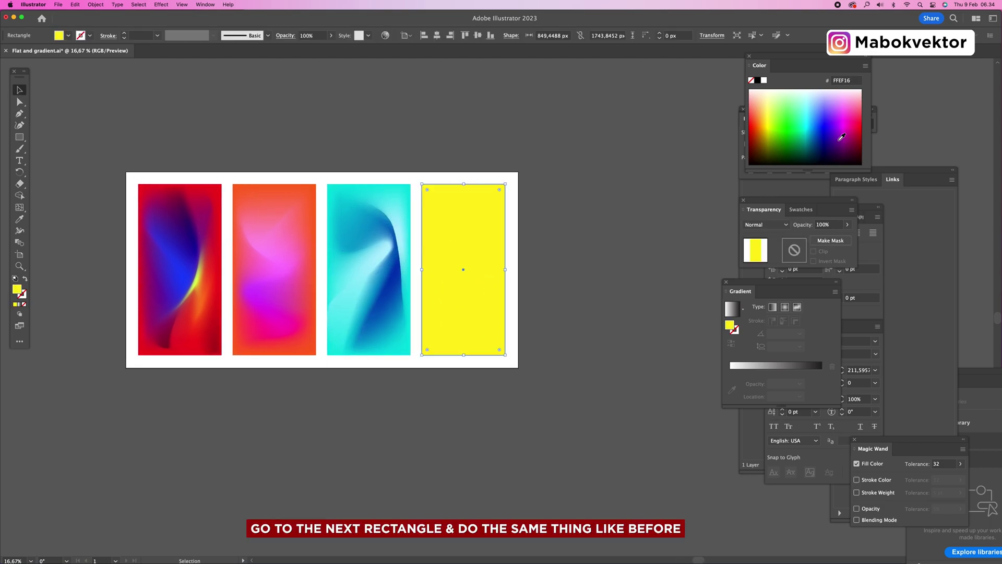
click(838, 112)
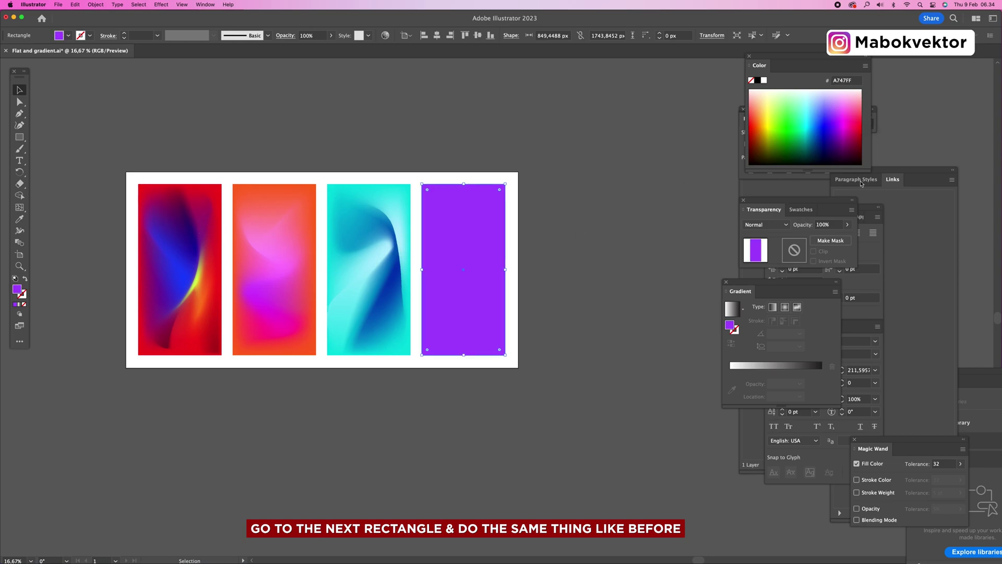
click(804, 114)
click(803, 124)
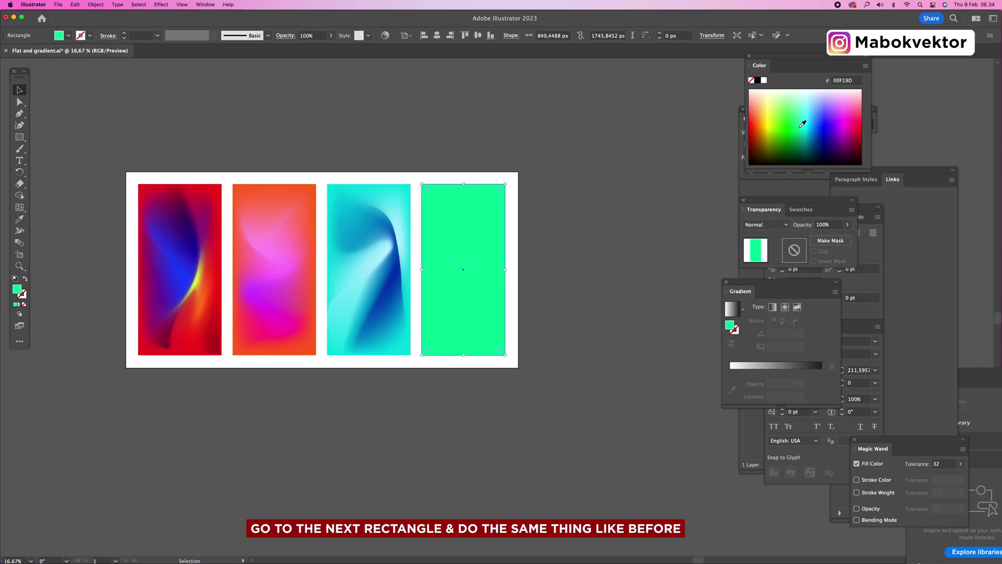
click(799, 128)
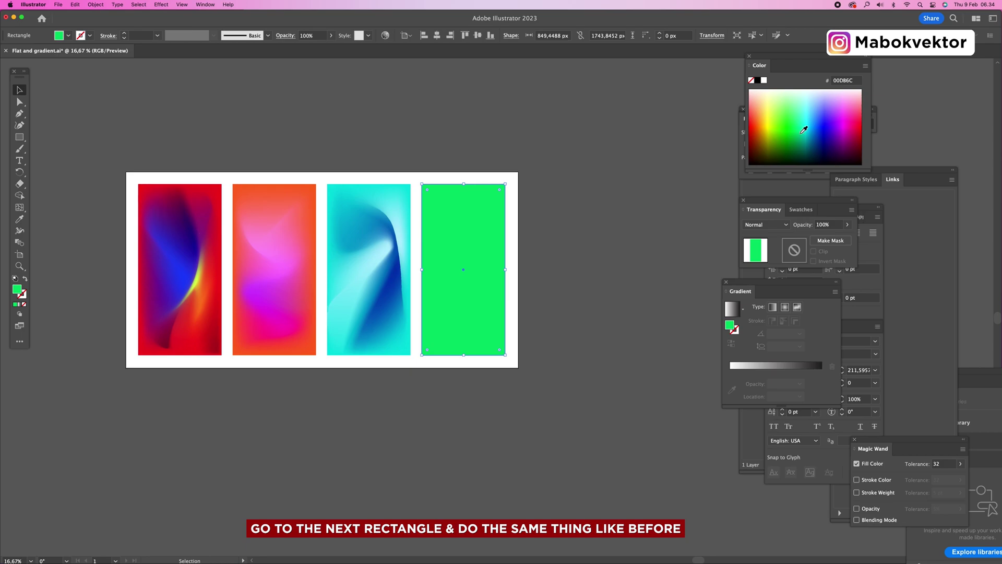
Add a dark blue 003048 mesh point in the fourth rectangle and move it to about X 3490, Y 1588 px.
click(20, 207)
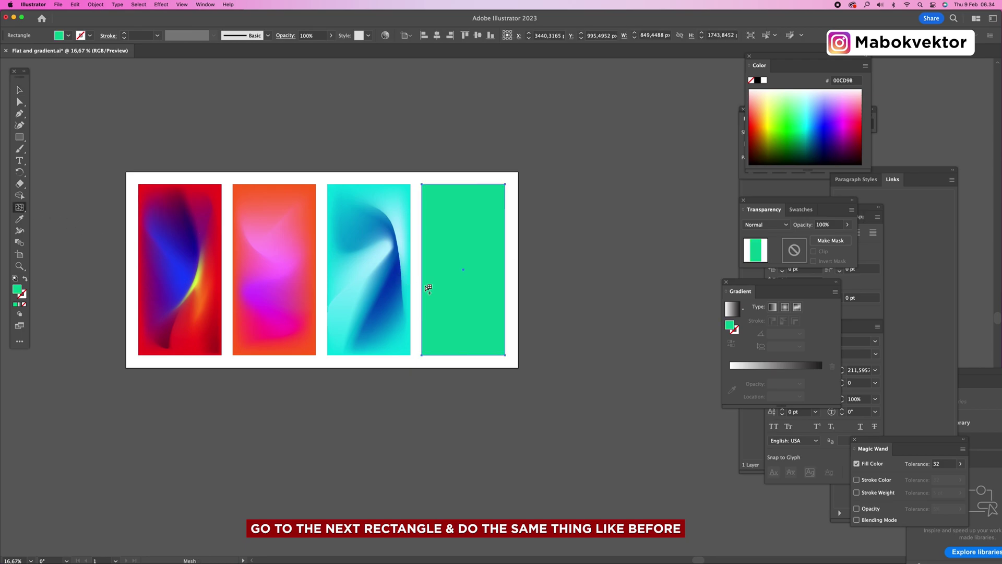
click(449, 290)
click(812, 141)
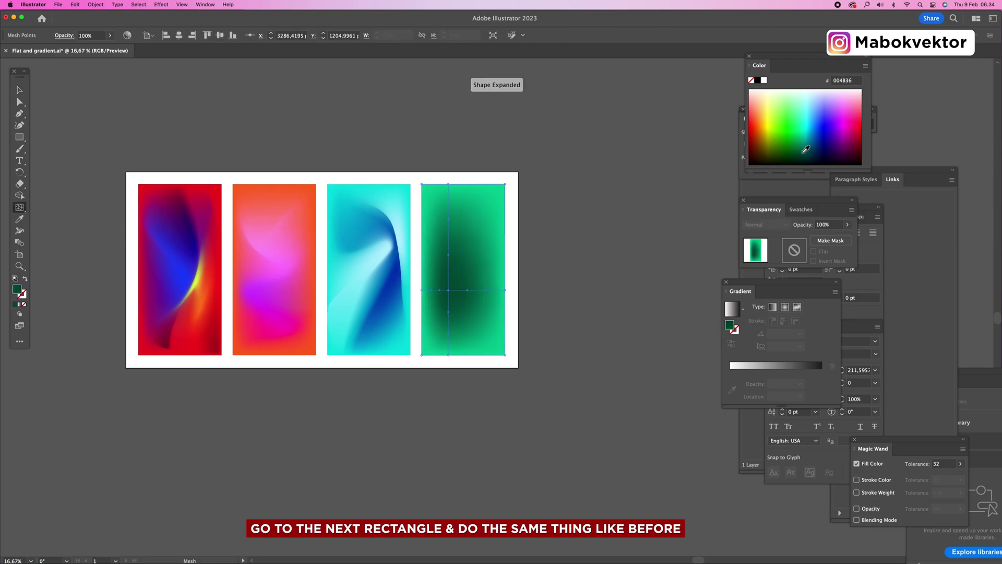
key(a)
drag(449, 290, 468, 330)
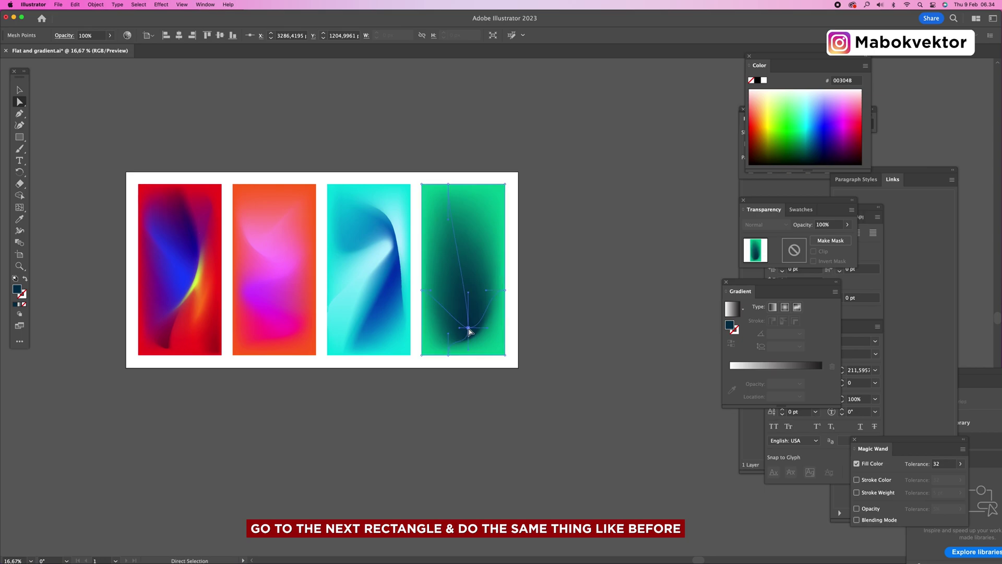
Add a yellow FFEF78 mesh point in the fourth rectangle's lower right and move the teal point above it to about X 3662, Y 1122 px.
click(19, 207)
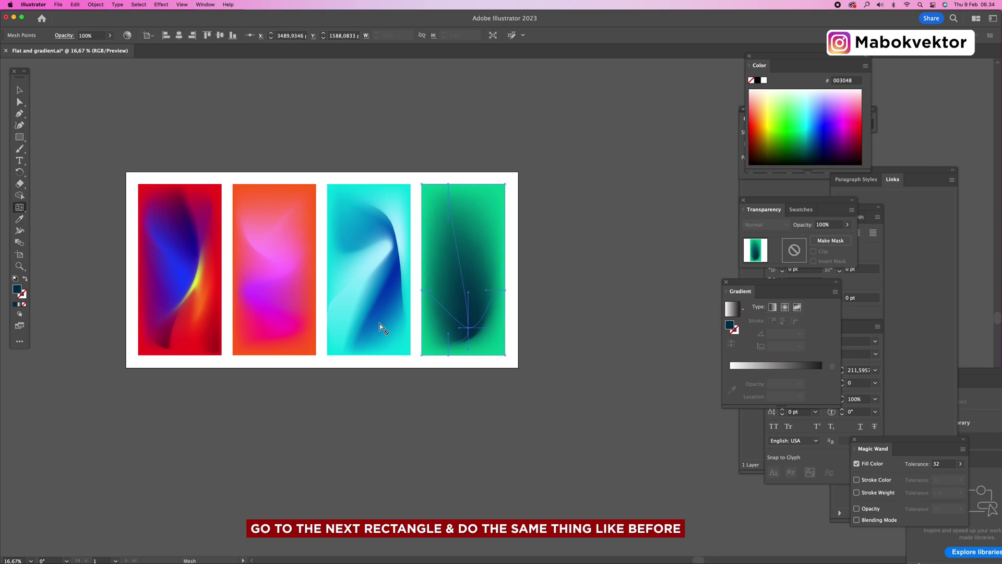
click(475, 340)
drag(841, 117, 840, 108)
click(795, 110)
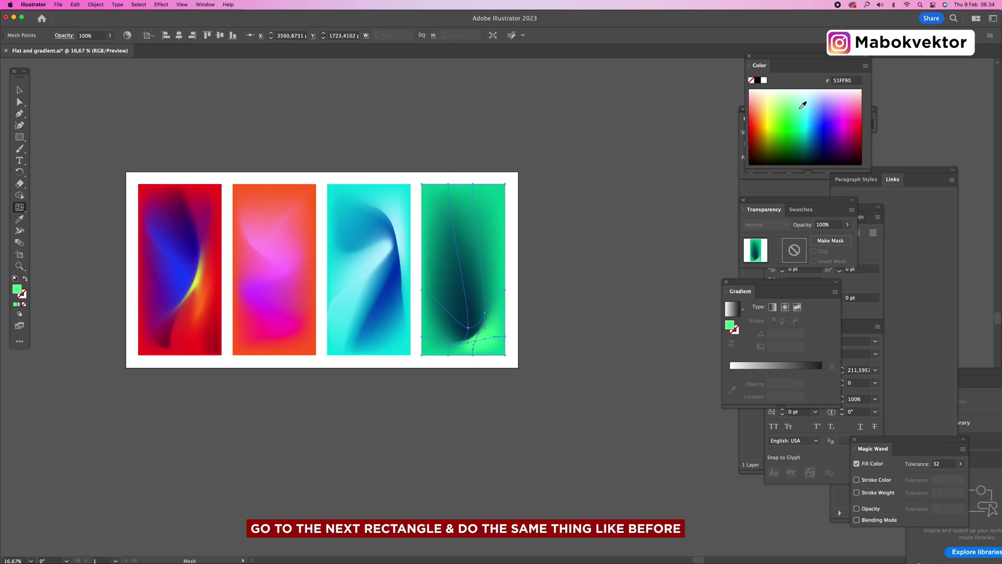
click(769, 104)
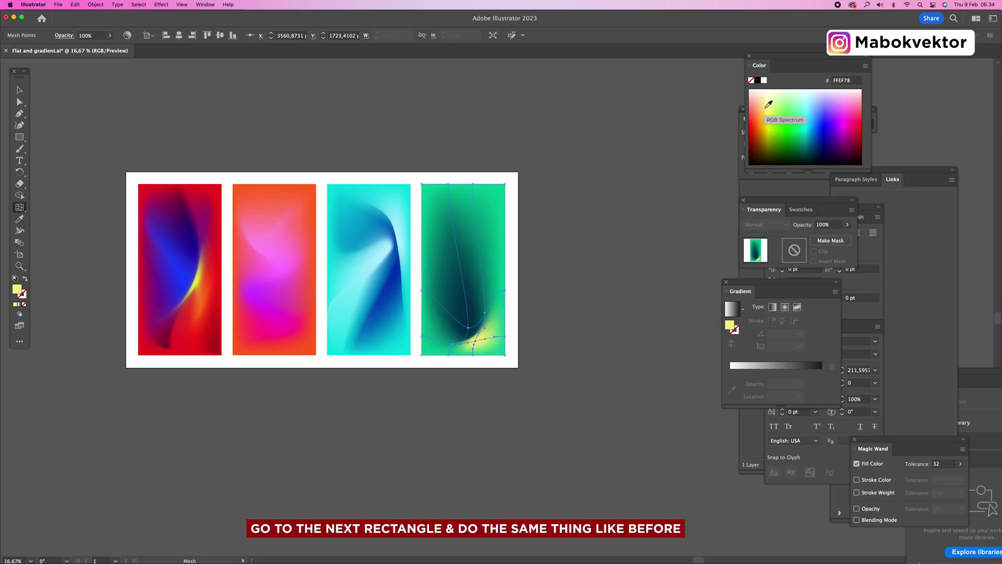
key(a)
drag(484, 312, 484, 285)
Add a mesh point in the fourth rectangle's upper left at about X 3142, Y 475 px and color it light green.
key(u)
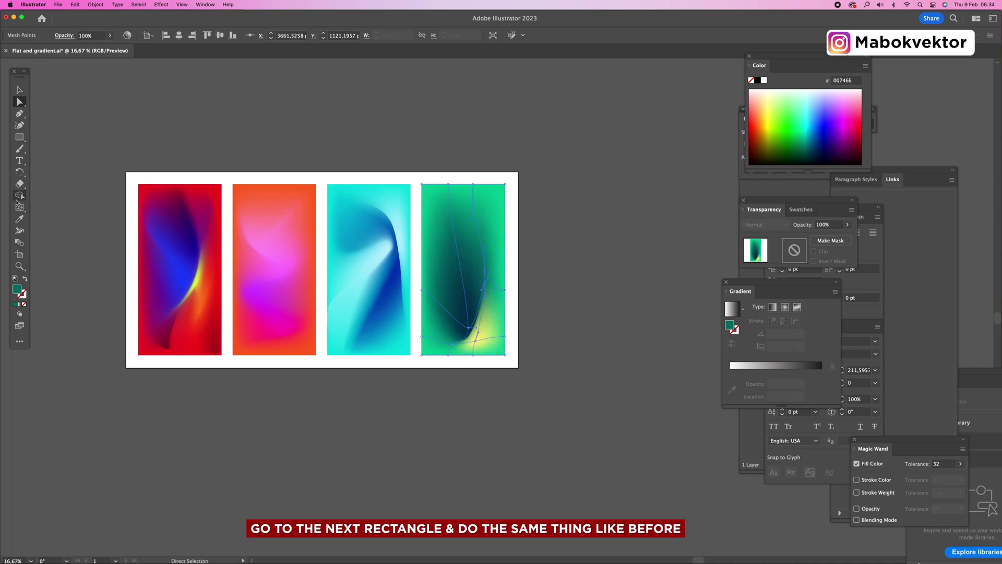
click(433, 216)
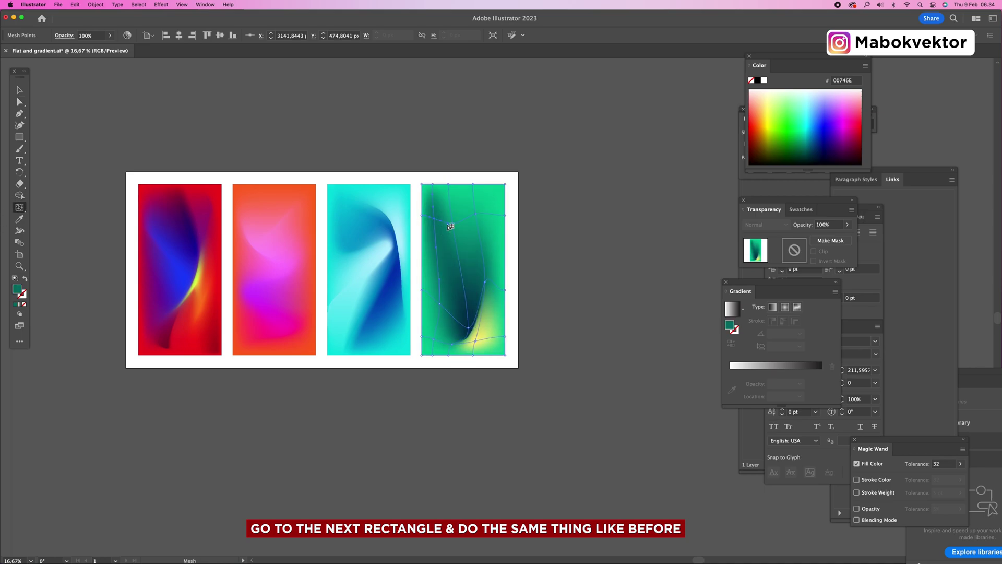
click(815, 110)
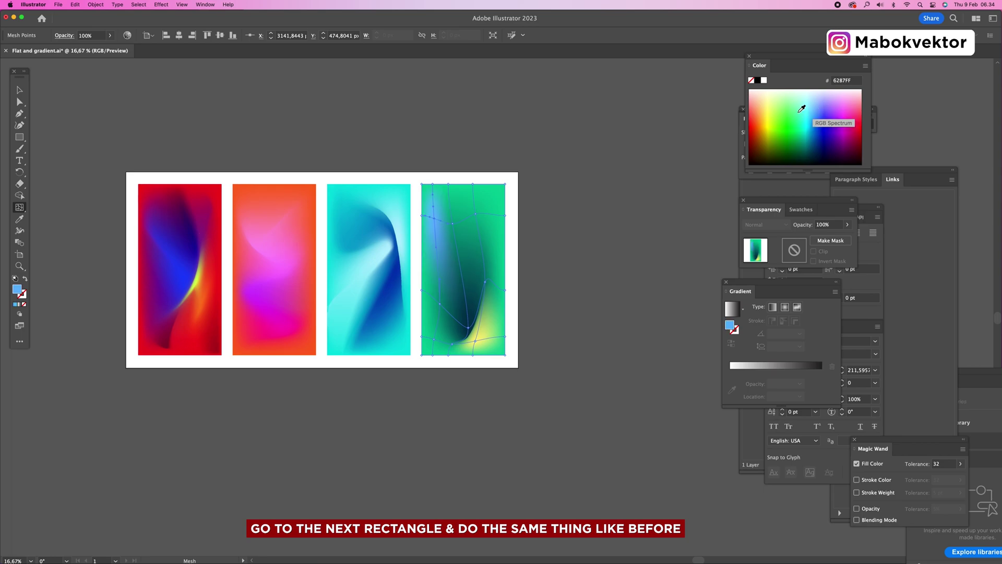
click(798, 101)
Move the upper-middle mesh point of the fourth rectangle down and to the right, then deselect.
key(a)
drag(452, 224, 478, 255)
click(474, 263)
key(v)
click(604, 328)
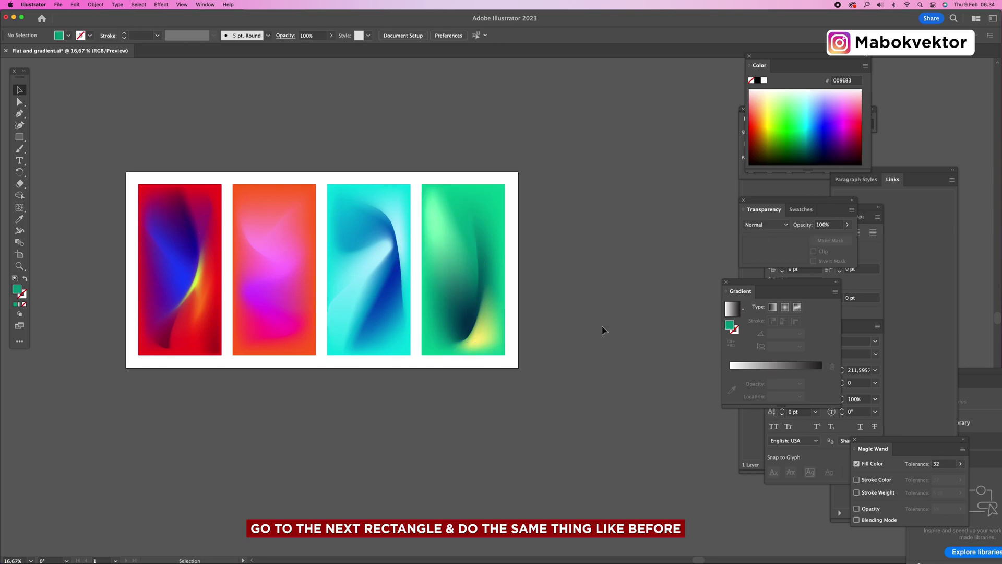
Add a light cyan 5EFFF4 mesh point in the fourth rectangle at about X 3611, Y 686 px, then deselect.
click(19, 208)
click(483, 238)
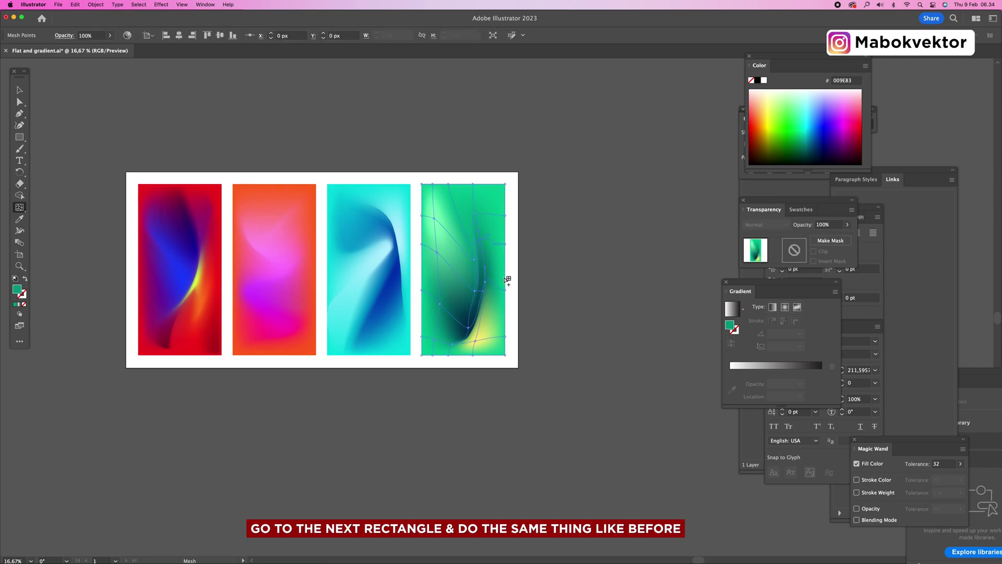
click(807, 109)
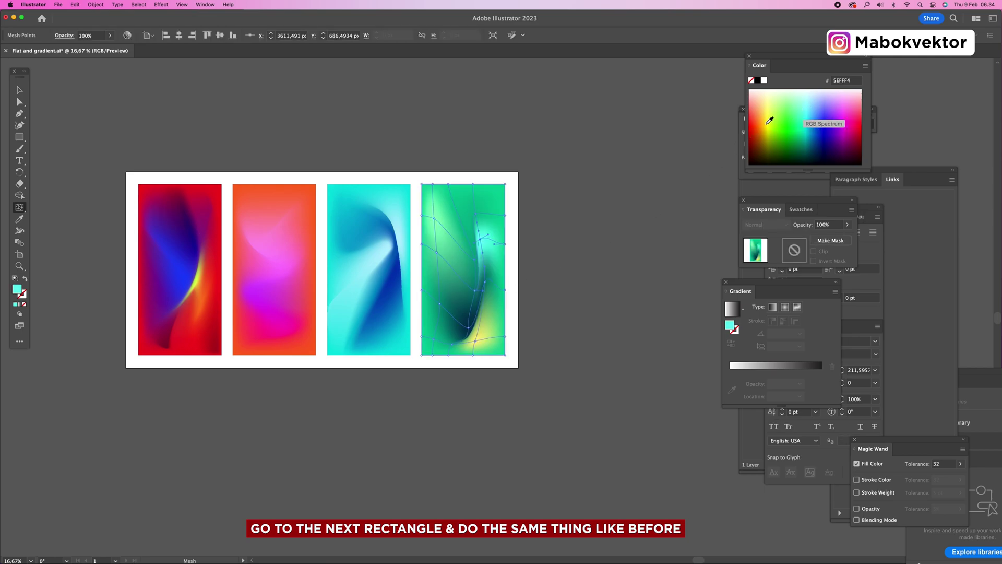
key(v)
click(603, 249)
Shift the mesh point above the light cyan one up and left, adjust the teal point below it, then deselect.
key(a)
click(483, 244)
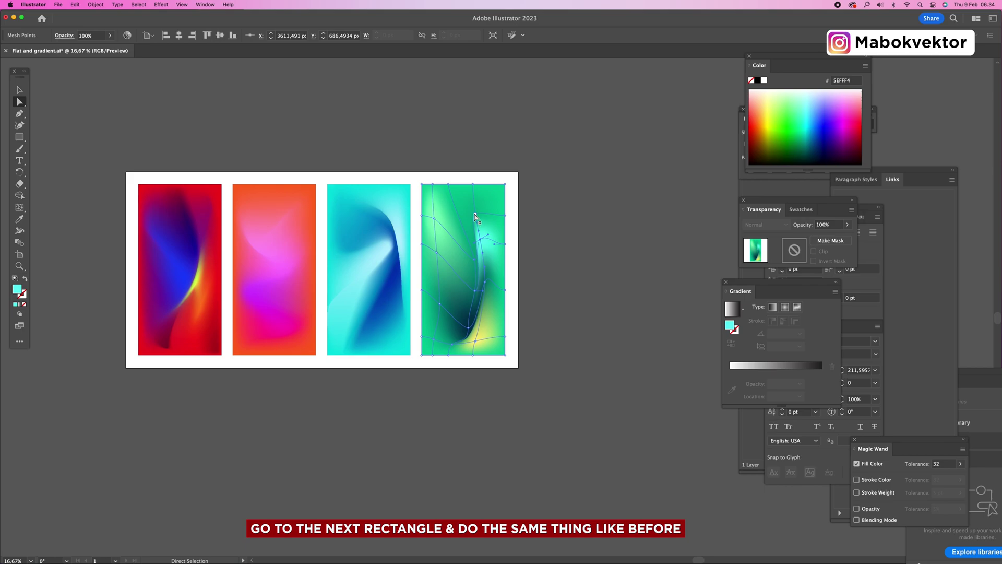
drag(476, 217, 455, 197)
mouse_move(486, 286)
mouse_down()
mouse_move(479, 303)
mouse_move(481, 295)
mouse_up()
key(v)
click(593, 320)
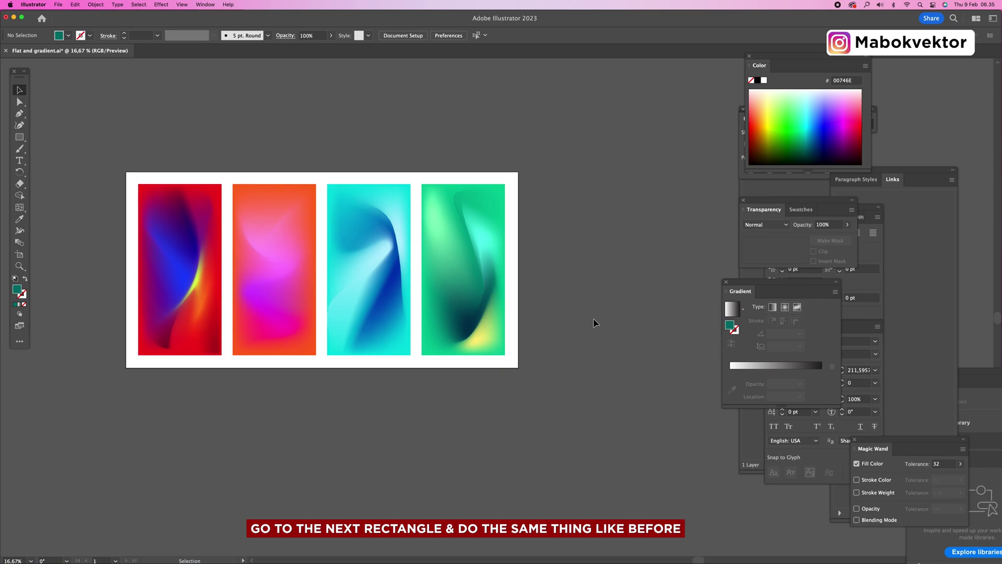
Move the light cyan mesh point of the fourth rectangle to about X 3685, Y 790 px.
click(482, 268)
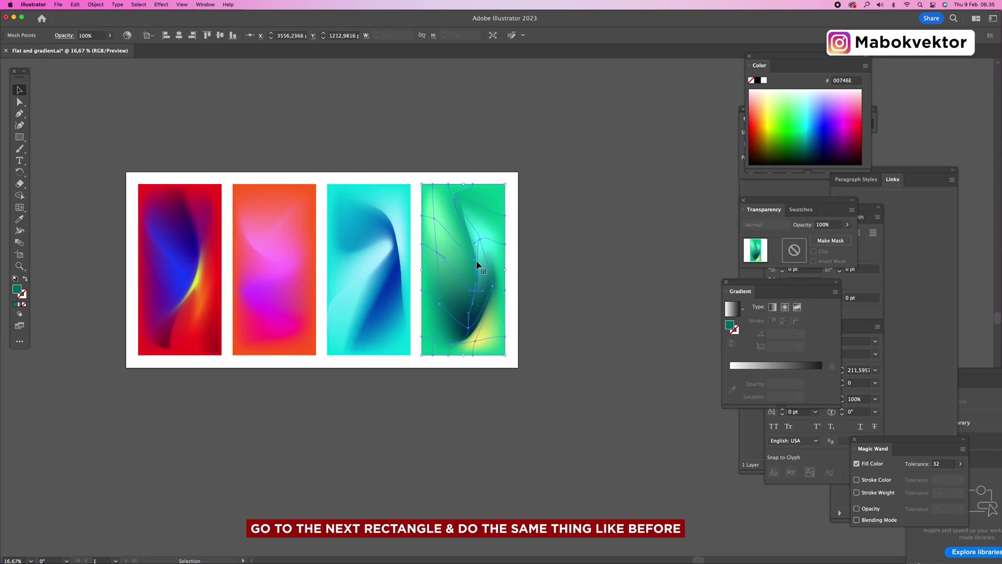
drag(480, 238, 487, 249)
key(super+z)
key(a)
Add a light cyan 5EFFF4 mesh point in the fourth rectangle's lower left, move it to about X 3243, Y 1644 px and deselect.
click(20, 208)
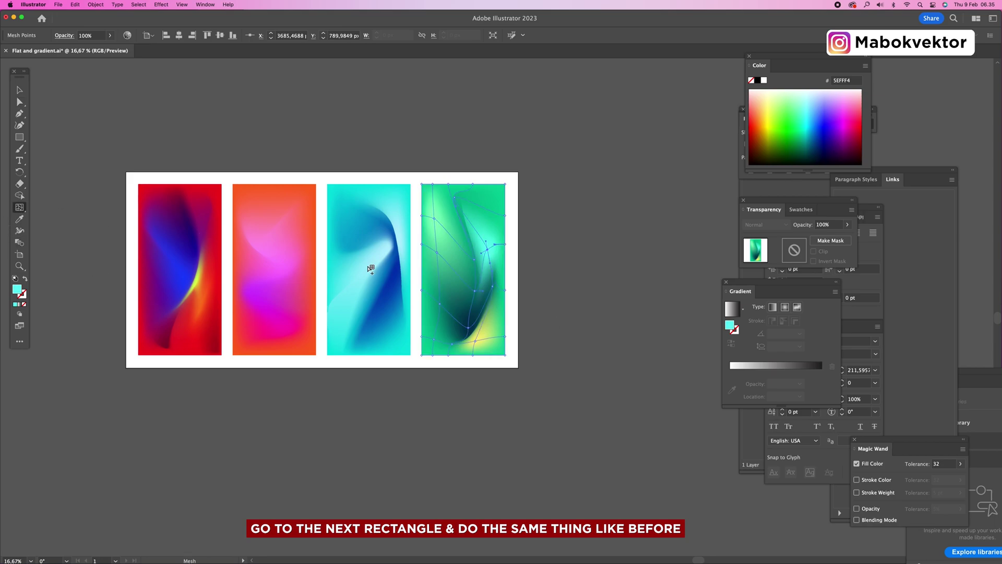
click(445, 343)
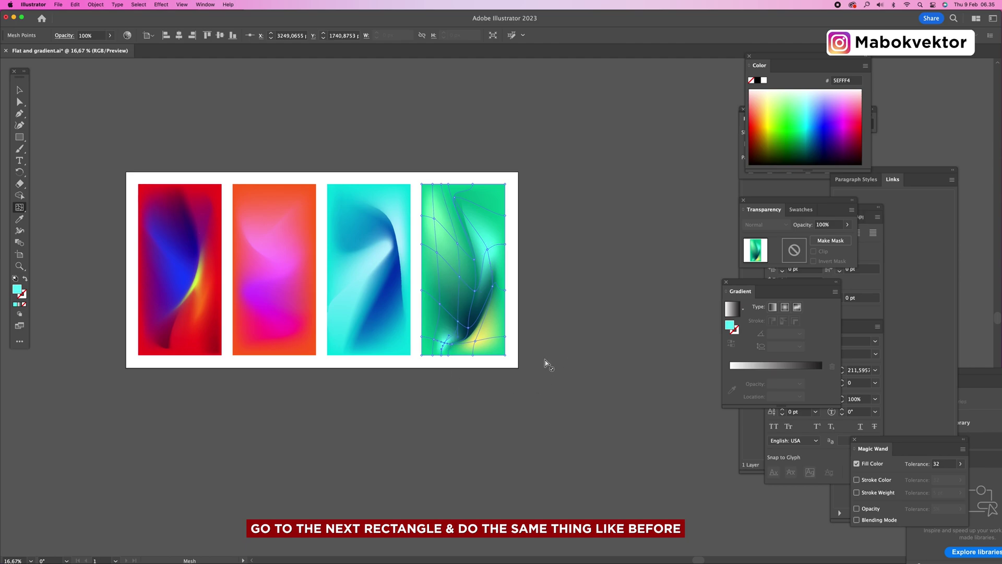
key(a)
drag(445, 342, 441, 259)
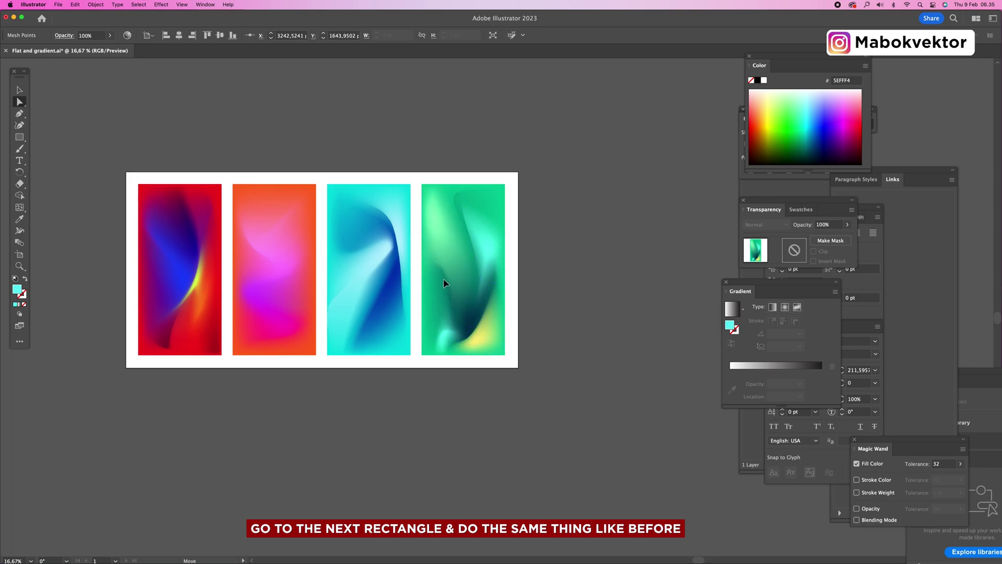
click(558, 342)
key(v)
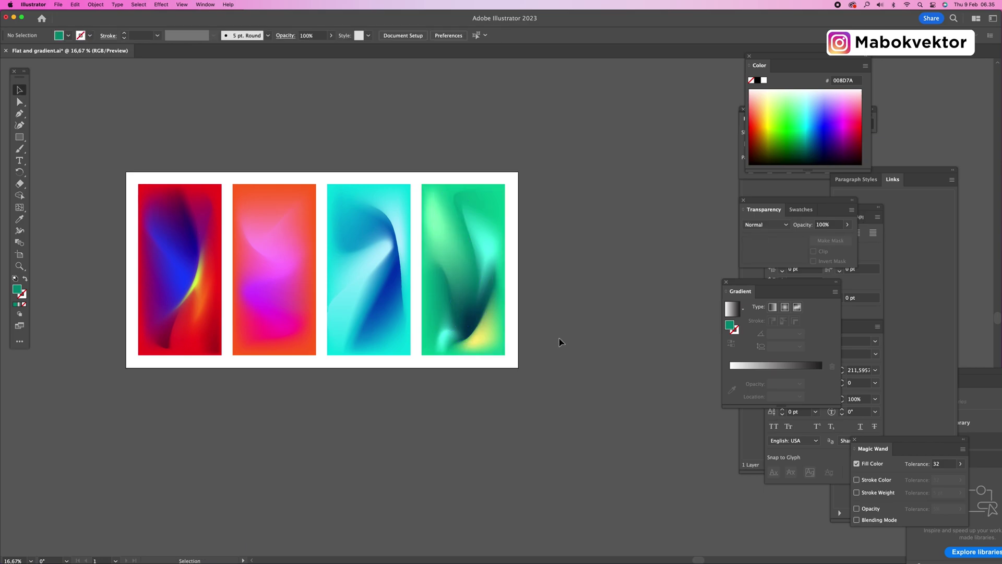
Add a mesh point in the second rectangle at about X 1424, Y 1339 px and color it magenta.
click(19, 207)
click(261, 302)
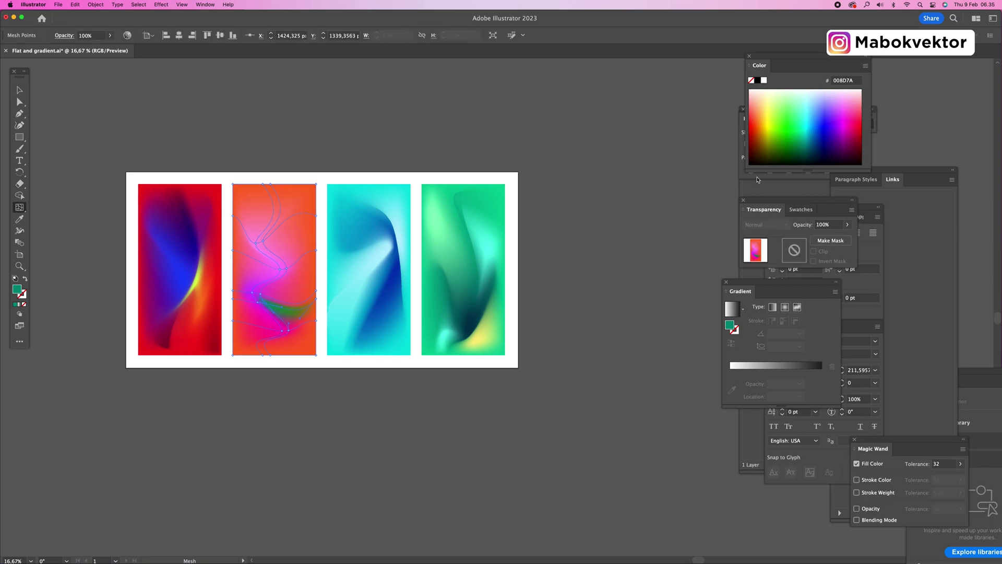
click(845, 134)
Recolor a mesh point in the middle of the second rectangle to purple AA00C0, then deselect.
key(a)
click(286, 268)
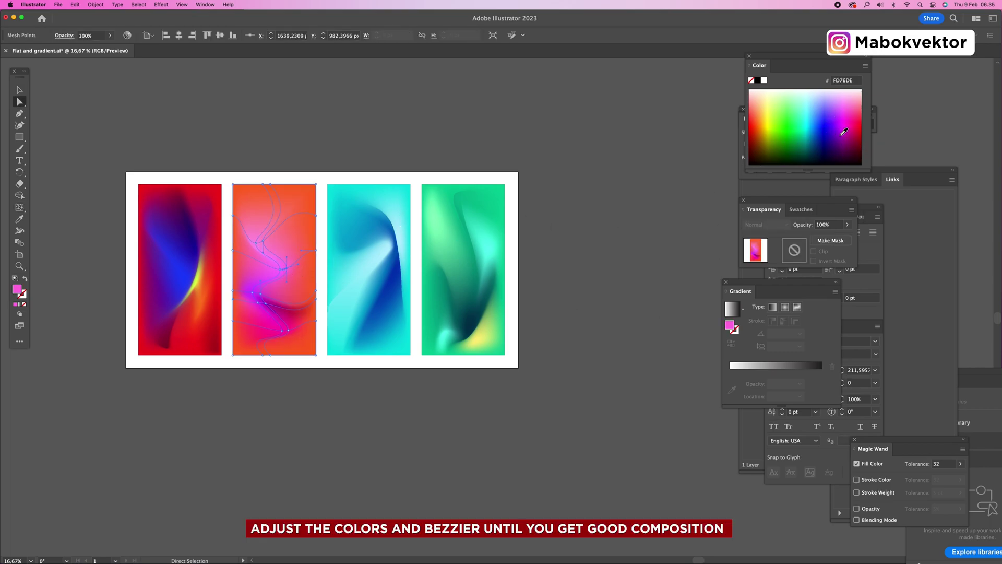
click(842, 137)
key(v)
click(417, 87)
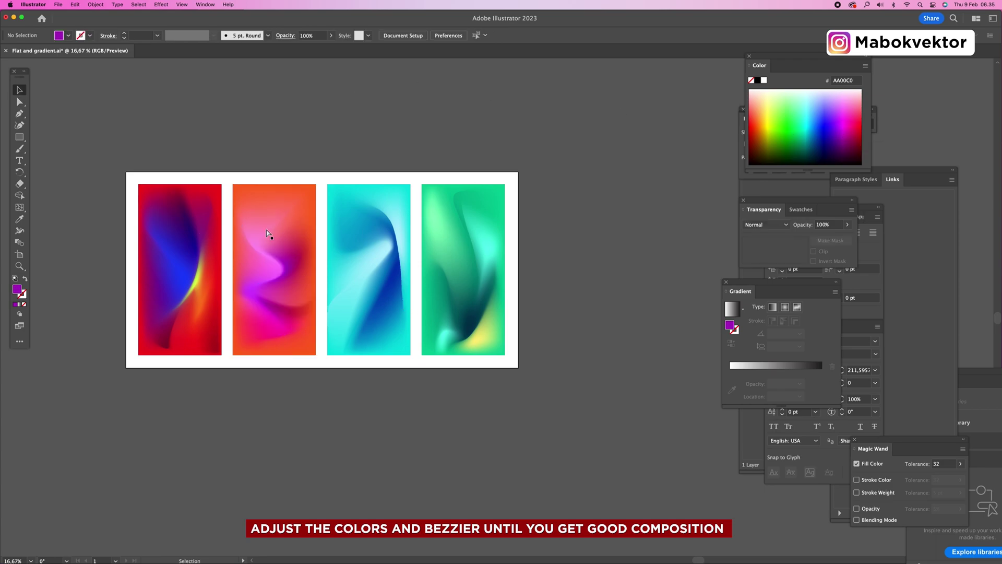
Recolor the upper-left mesh point of the second rectangle to yellow F2F500, then deselect.
key(a)
click(266, 234)
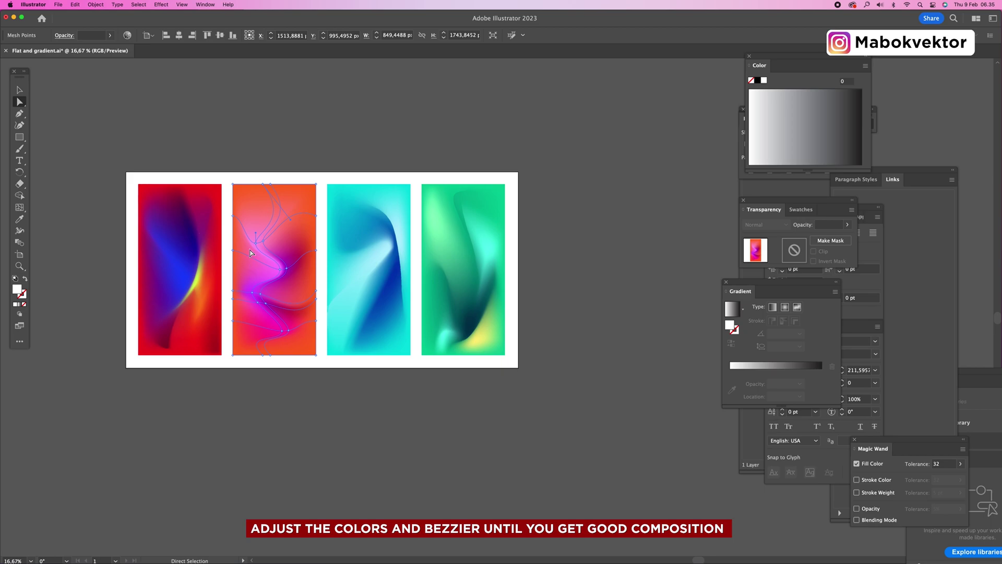
click(257, 243)
click(769, 128)
key(v)
click(585, 133)
Recolor the second rectangle's lower mesh point at about X 1590, Y 1620 px to yellow-orange FFCA2A, then deselect.
drag(529, 265, 541, 266)
key(a)
click(319, 340)
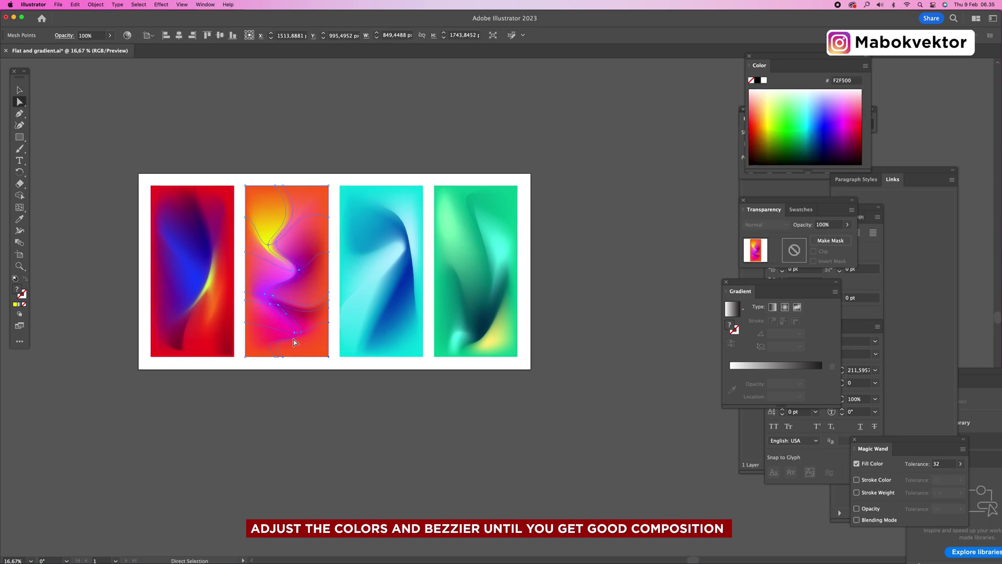
click(295, 333)
click(763, 120)
key(v)
click(666, 189)
key(a)
click(294, 334)
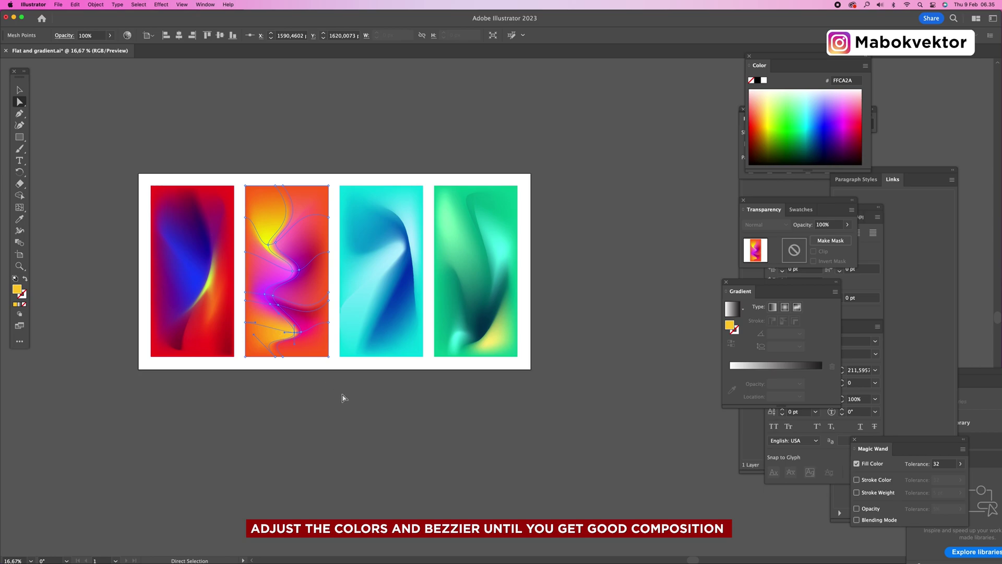
key(v)
click(323, 367)
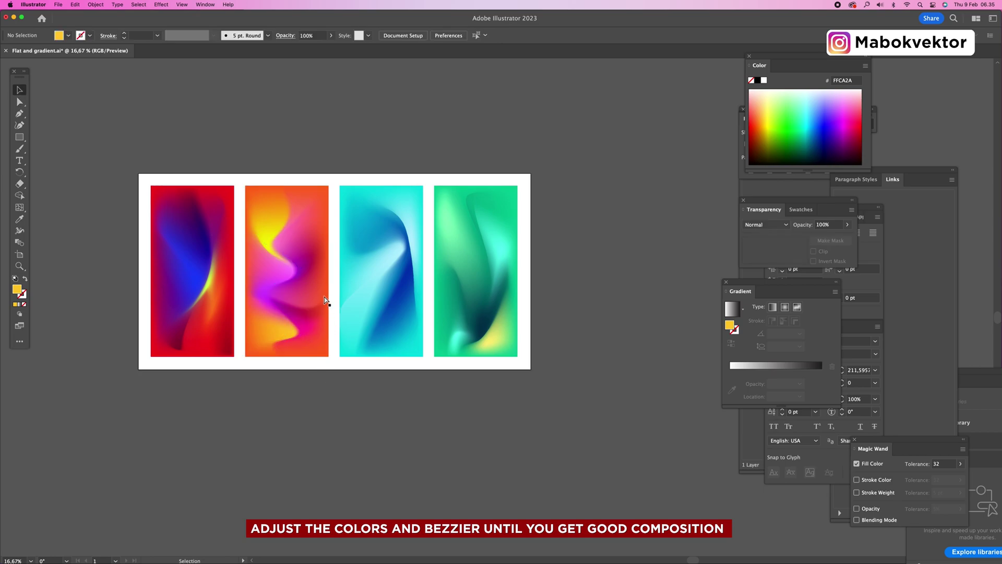
Recolor the mesh point on the second rectangle's right edge at about X 1939, Y 1209 px to yellow FFED3E.
key(a)
click(325, 300)
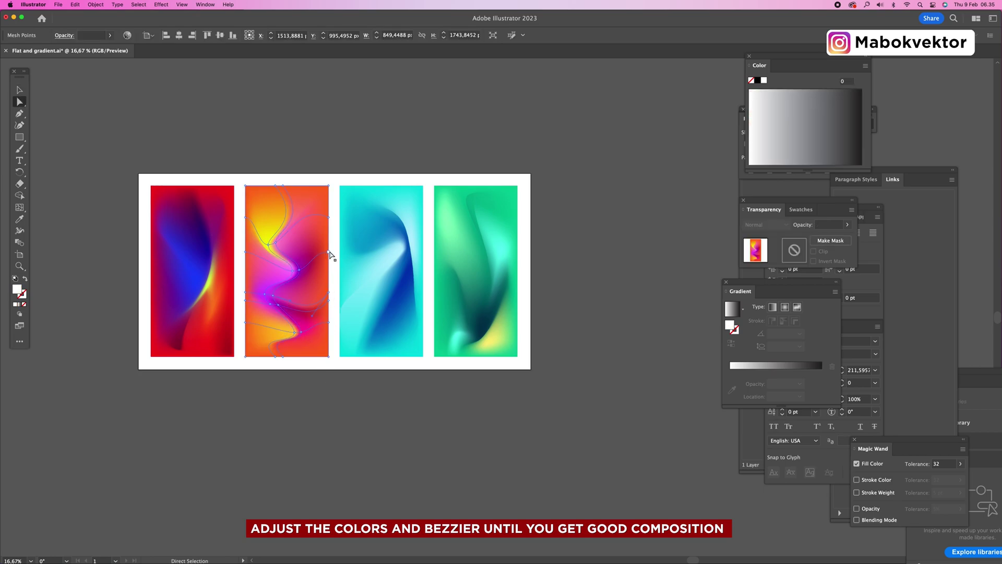
click(329, 297)
click(767, 116)
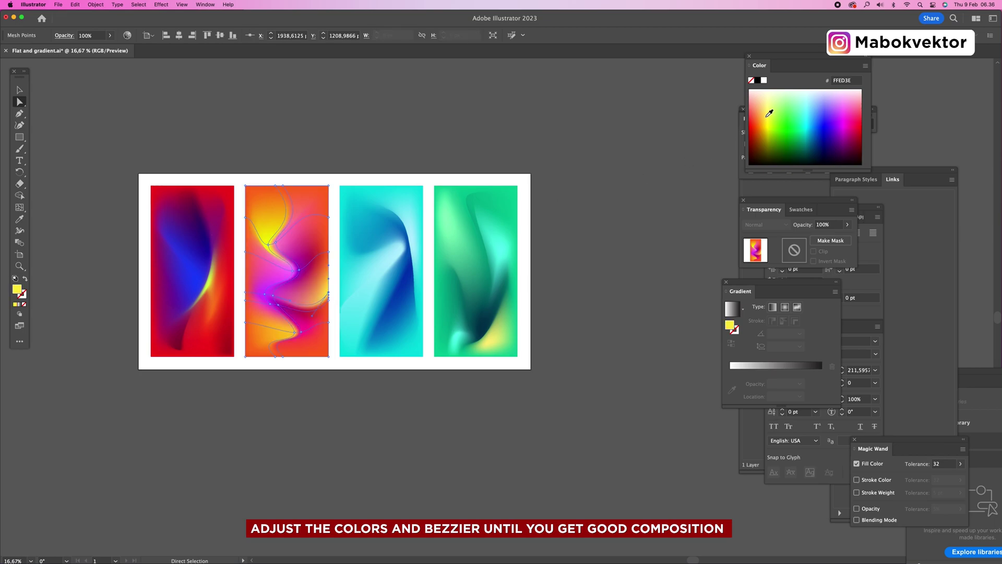
Recolor the mesh point on the second rectangle's left edge, above its middle, to orange FFA437, then deselect.
click(246, 254)
click(762, 114)
key(v)
click(547, 265)
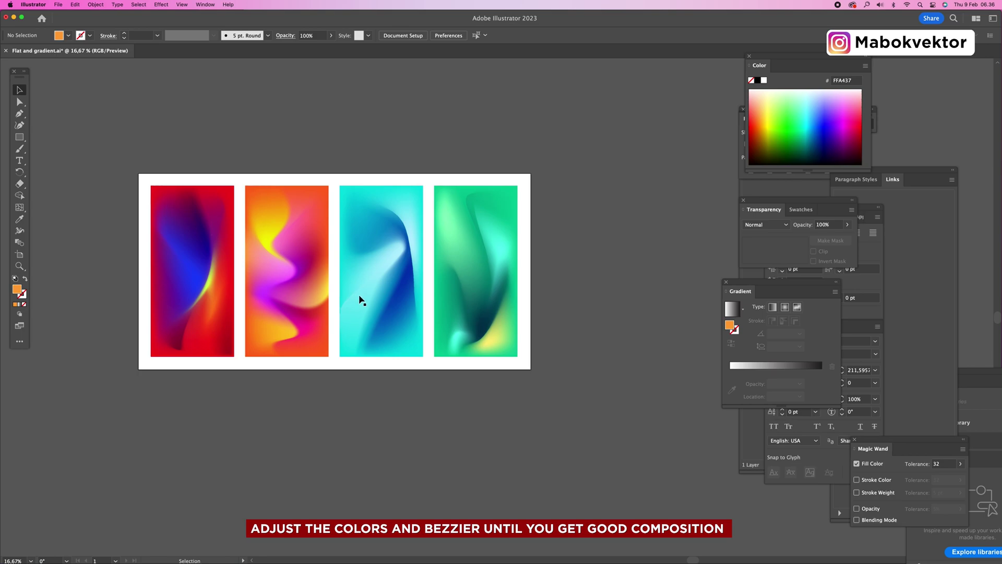
Review the overall composition of the four gradient rectangles at a reduced zoom level.
click(406, 269)
key(a)
click(554, 273)
key(z)
alt+click(531, 272)
alt+click(537, 275)
drag(650, 333, 410, 270)
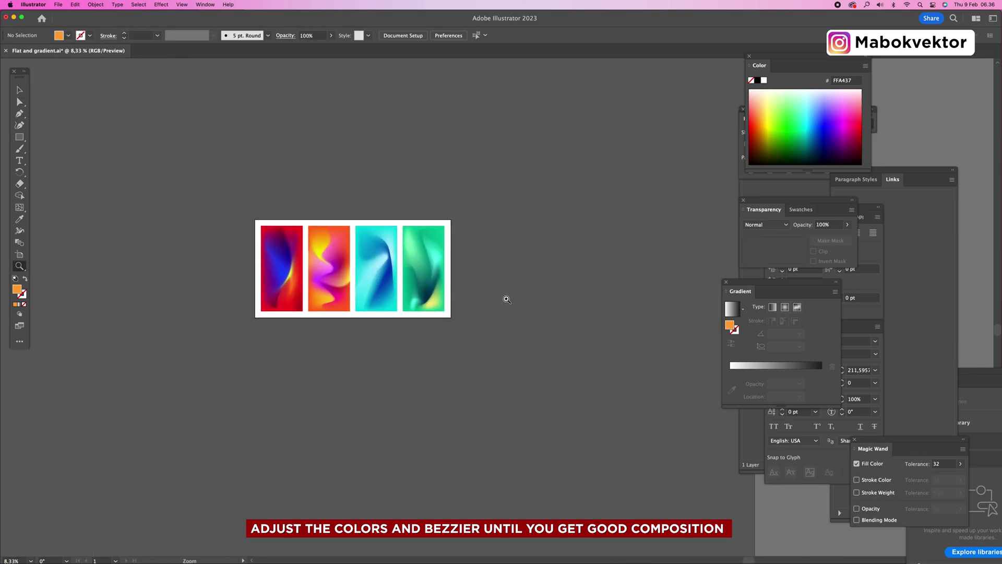
click(506, 299)
drag(550, 286, 519, 276)
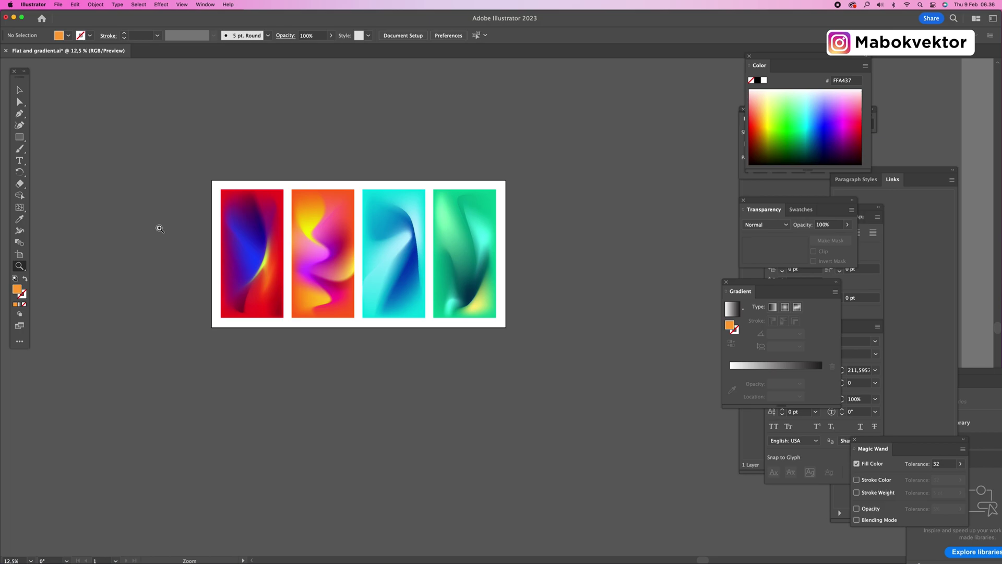
Add the text DESIGN above the artboard, set it in Gotham Black and scale it to about 302 pt.
click(20, 160)
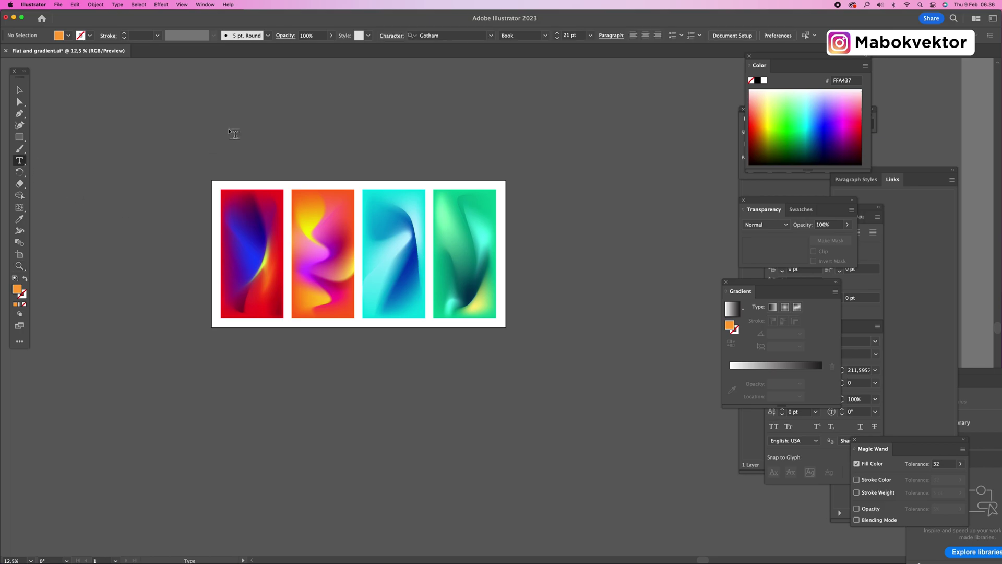
click(230, 128)
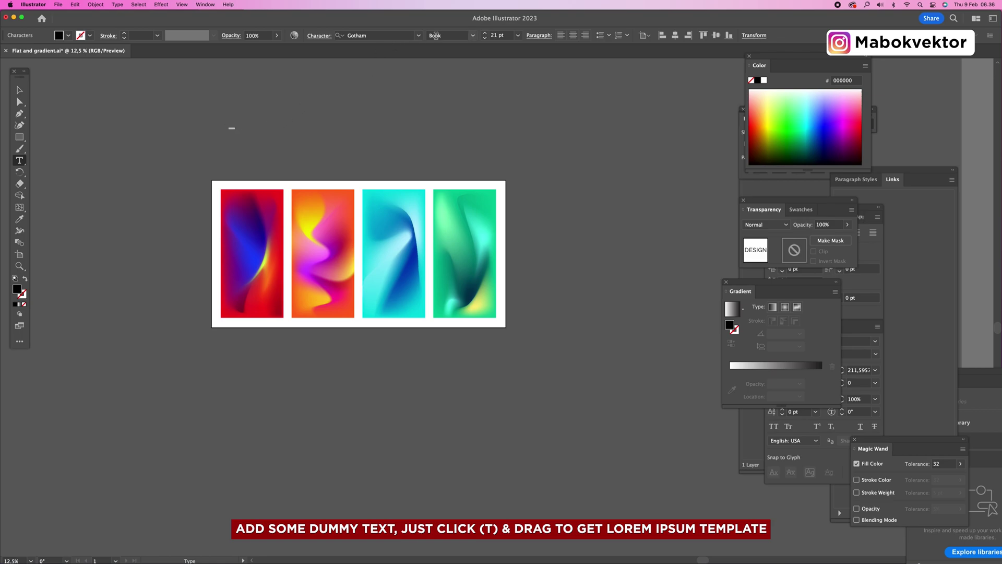
click(473, 35)
click(445, 100)
click(19, 91)
drag(235, 131, 335, 211)
drag(275, 140, 310, 153)
Break DESIGN into two lines, DE and SIGN, with about 245.6 pt leading and -40 tracking.
key(t)
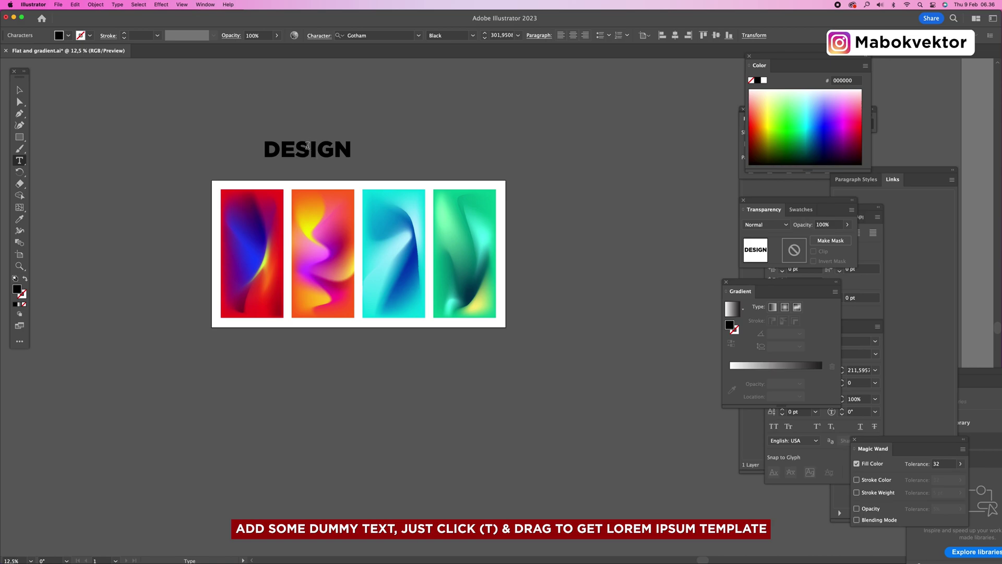
key(Return)
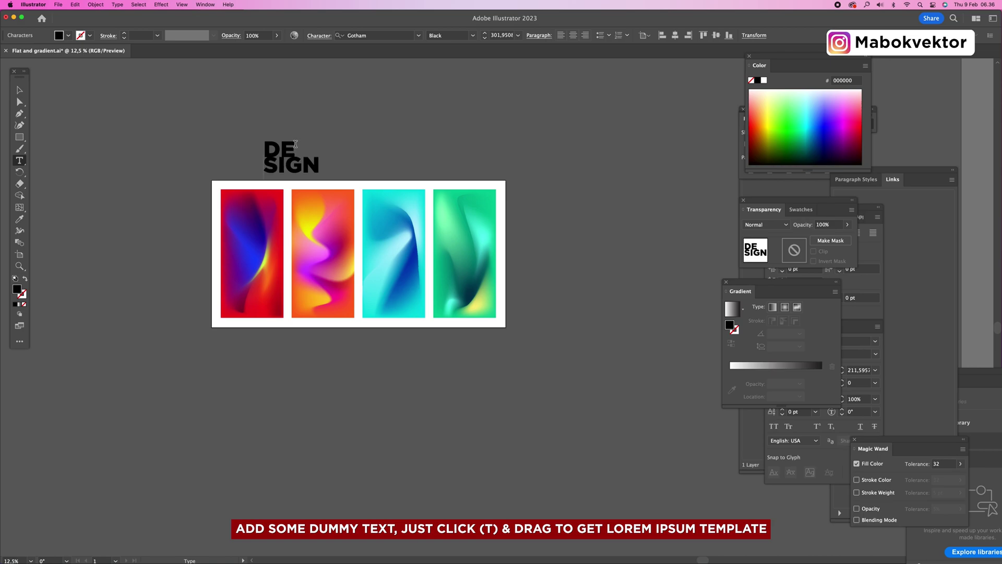
key(super+a)
key(alt+Down)
key(alt+Down)
key(alt+Down)
key(alt+Down)
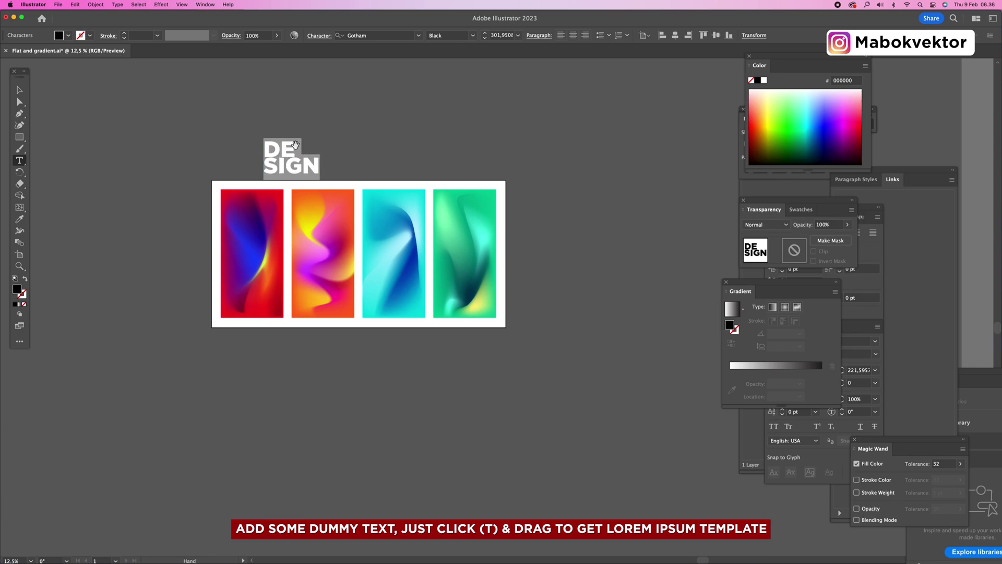
key(alt+Down)
key(alt+Down)
key(alt+Down)
key(alt+Down)
key(alt+Down)
key(alt+Down)
key(alt+Down)
key(alt+Down)
key(alt+Down)
key(alt+Down)
key(alt+Down)
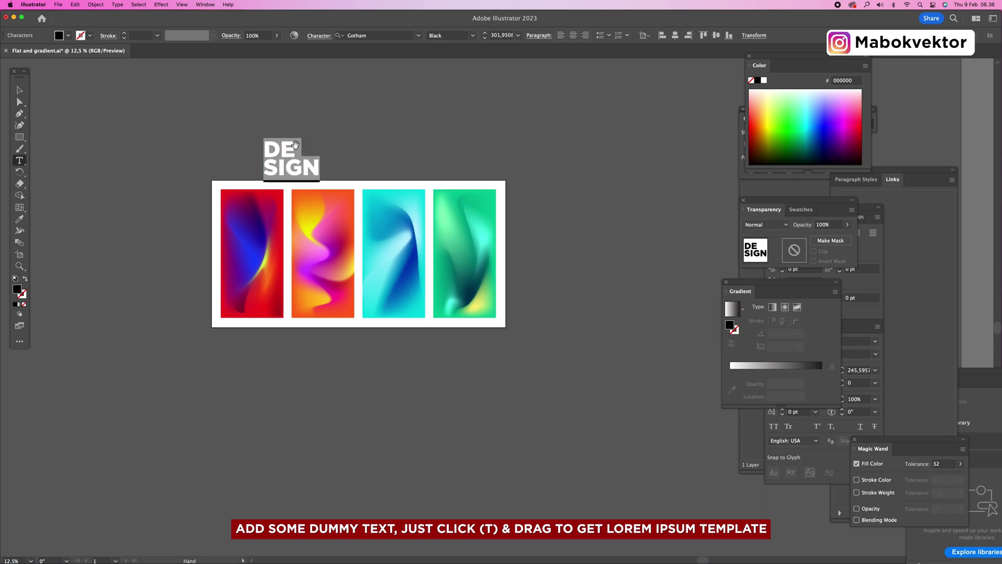
key(alt+Left)
key(alt+Left)
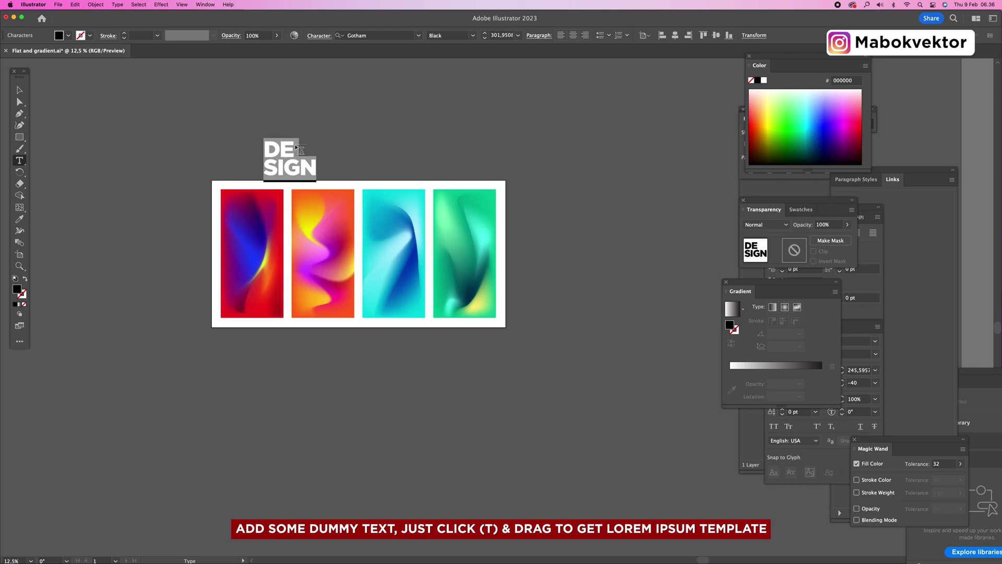
Move the two-line DESIGN heading higher above the artboard and convert it to outlines.
click(19, 91)
click(161, 143)
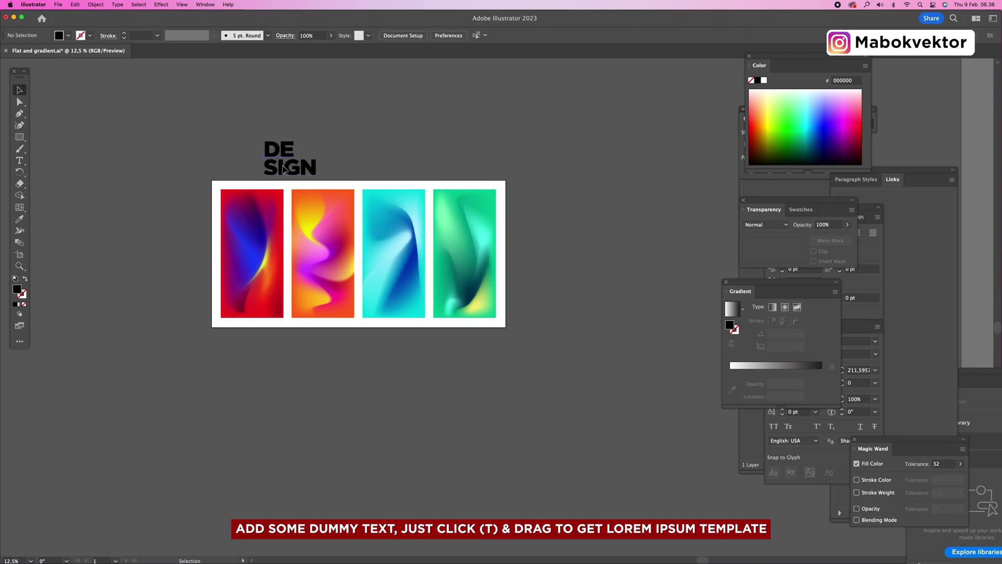
drag(283, 167, 296, 122)
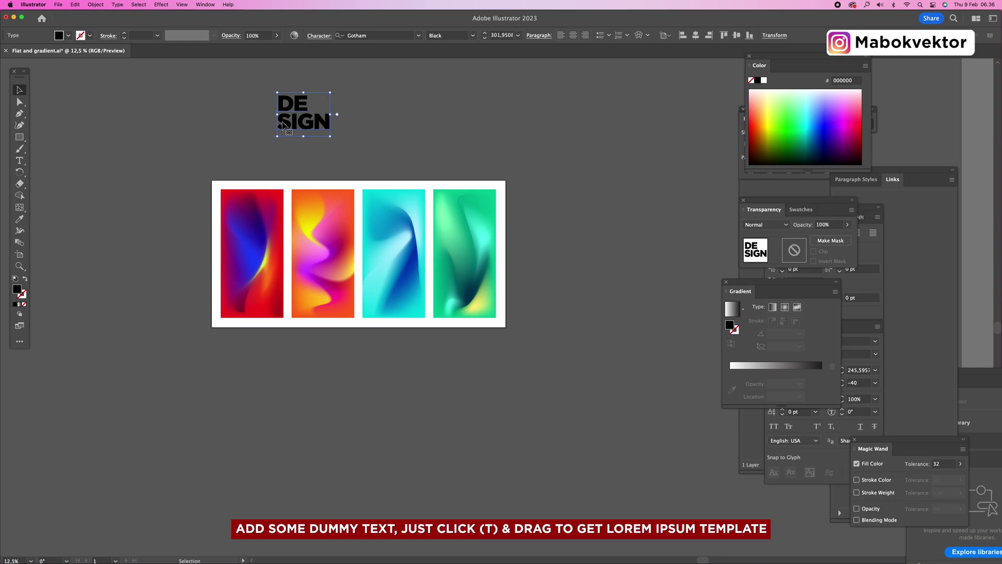
key(super+shift+o)
Draw a lorem ipsum text area to the right of the DESIGN heading and tighten its leading to about 61.6 pt.
click(19, 161)
drag(403, 93, 506, 192)
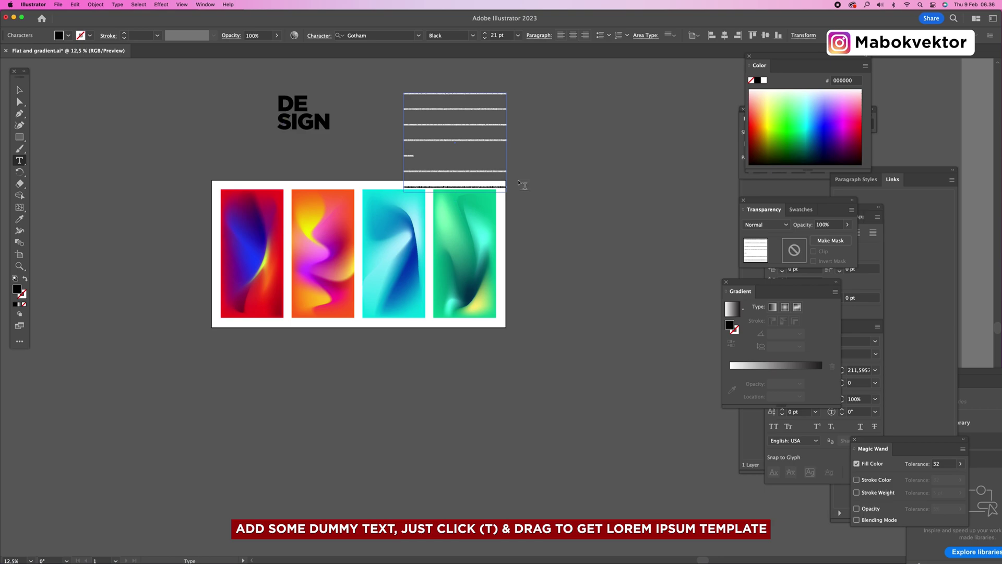
key(alt+Up)
key(alt+Up)
key(alt+Up)
key(alt+Up)
key(alt+Up)
key(alt+Up)
key(alt+Up)
key(alt+Up)
key(alt+Up)
key(alt+Up)
key(alt+Up)
key(alt+Up)
key(alt+Up)
key(alt+Up)
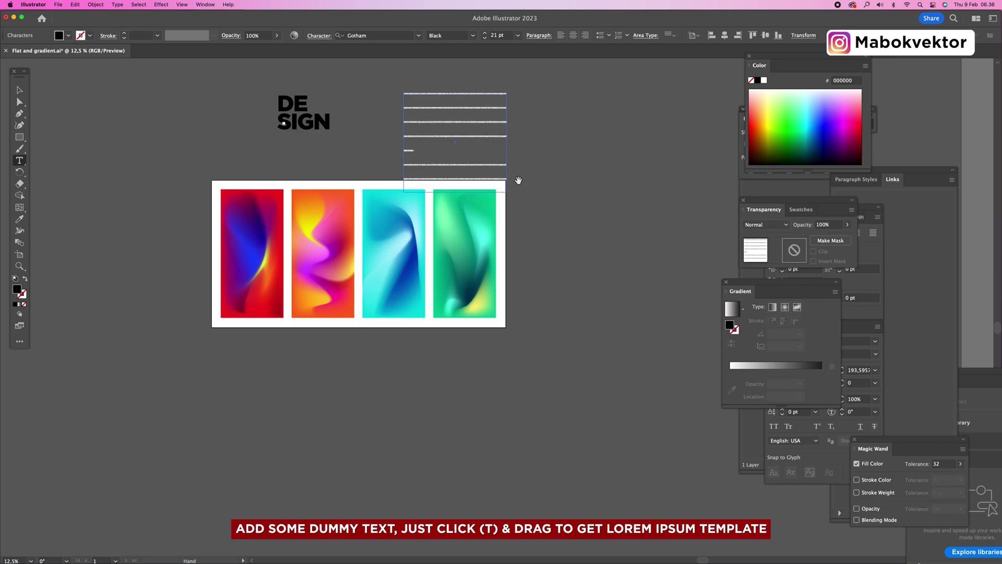
key(alt+Up)
key(alt+Up)
key(alt+Up)
key(alt+Up)
key(alt+Up)
key(alt+Up)
key(alt+Up)
key(alt+Up)
key(alt+Up)
key(alt+Up)
key(alt+Up)
key(alt+Up)
key(alt+Up)
key(alt+Up)
key(alt+Up)
key(alt+Up)
key(alt+Up)
key(alt+Up)
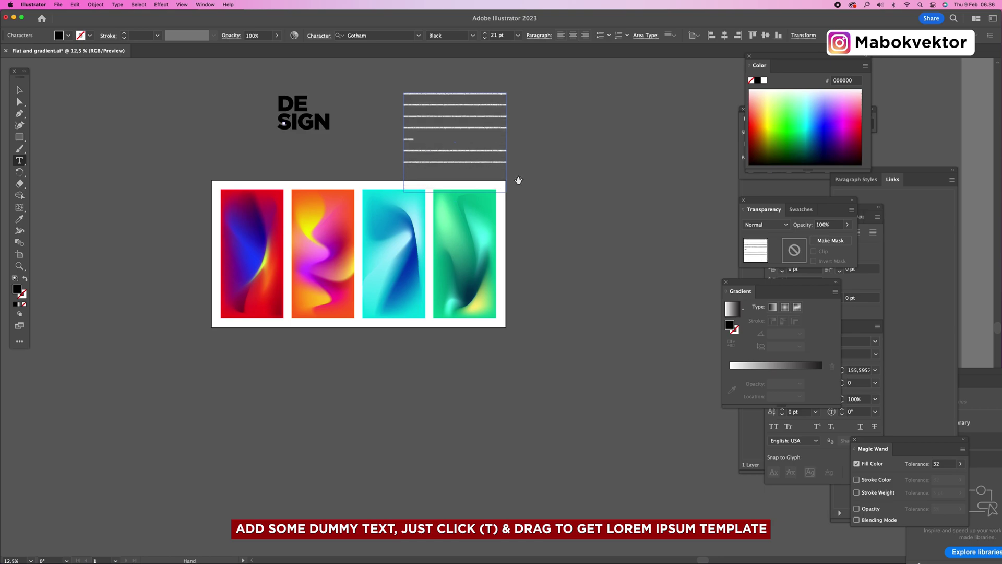
key(alt+Up)
key(alt+Up)
key(alt+Up)
key(alt+Up)
key(alt+Up)
key(alt+Up)
key(alt+Up)
key(alt+Up)
key(alt+Up)
key(alt+Up)
key(alt+Up)
key(alt+Up)
key(alt+Up)
key(alt+Up)
key(alt+Up)
key(alt+Up)
key(alt+Up)
key(alt+Up)
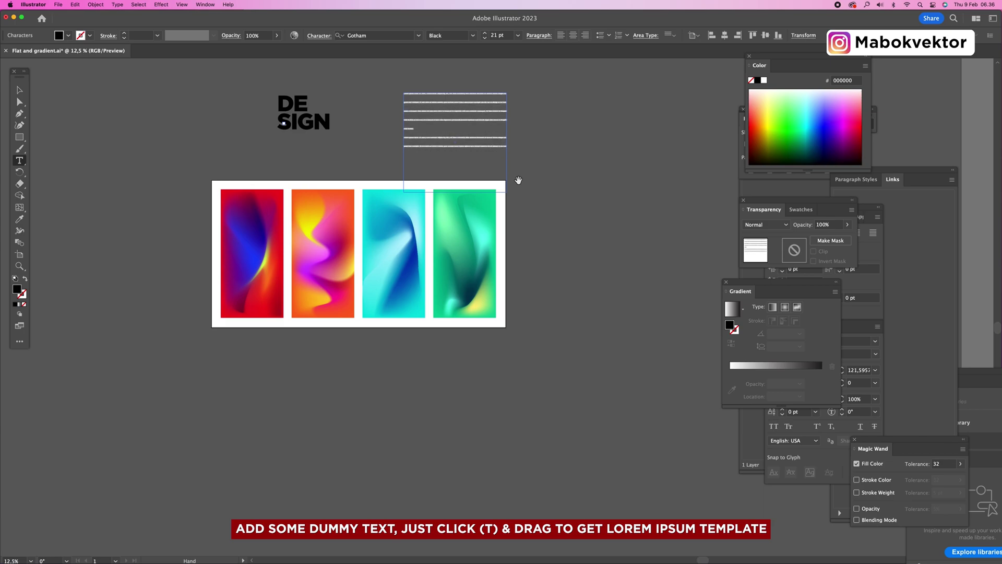
key(alt+Up)
key(alt+Up)
key(alt+Up)
key(alt+Up)
key(alt+Up)
key(alt+Up)
key(alt+Up)
key(alt+Up)
key(alt+Up)
key(alt+Up)
key(alt+Up)
key(alt+Up)
key(alt+Up)
key(alt+Up)
key(alt+Up)
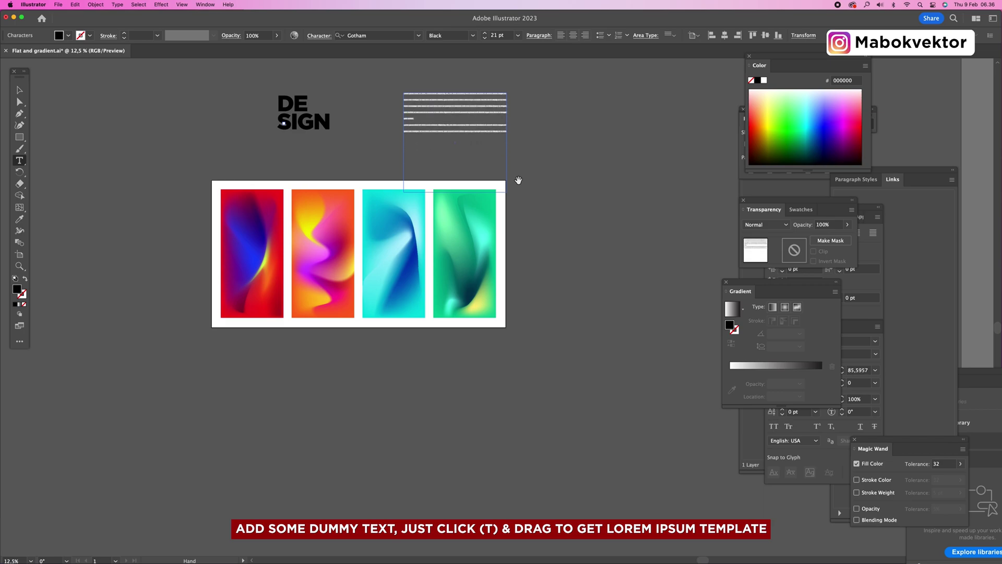
key(alt+Up)
key(alt+Up)
key(alt+Up)
key(alt+Up)
key(alt+Up)
key(alt+Up)
key(alt+Up)
key(alt+Up)
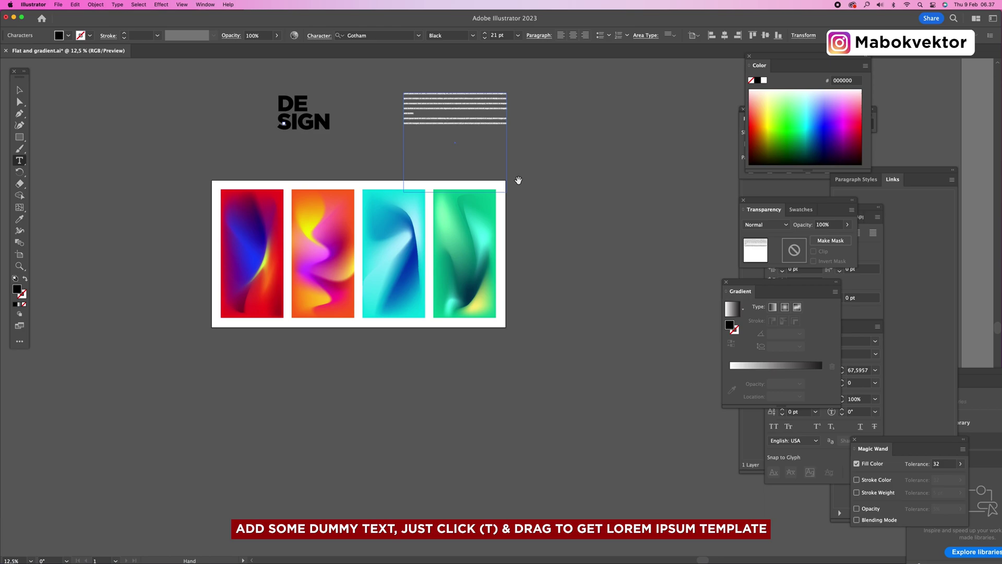
key(alt+Up)
key(alt+Up)
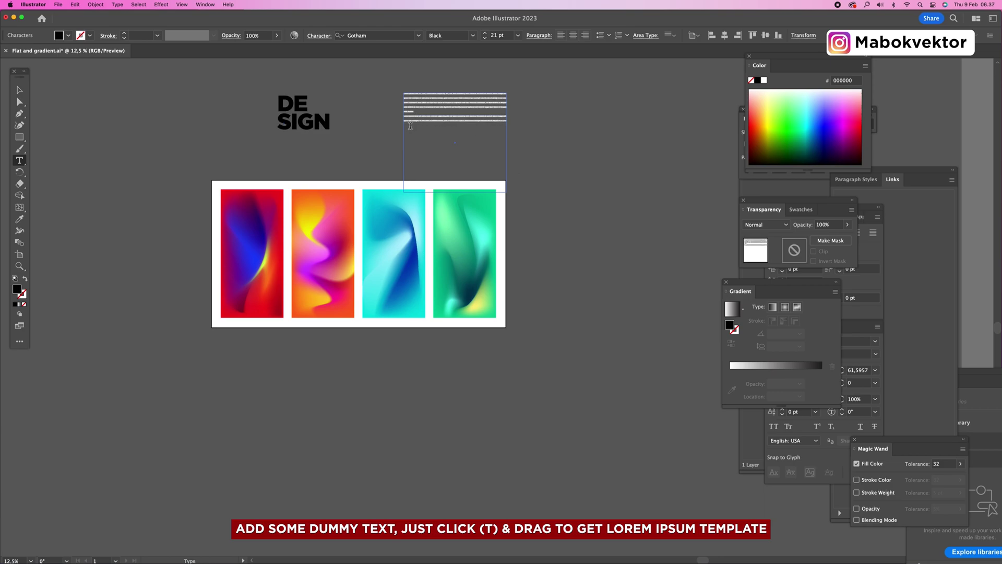
Delete the second lorem ipsum paragraph and set the remaining placeholder text in Gotham Book.
triple_click(414, 116)
key(BackSpace)
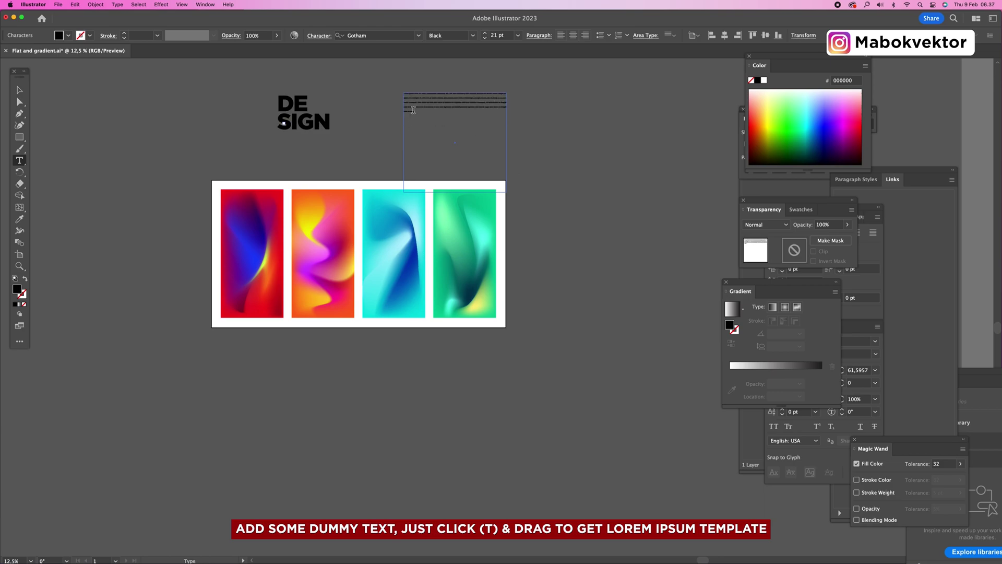
key(super+a)
click(473, 36)
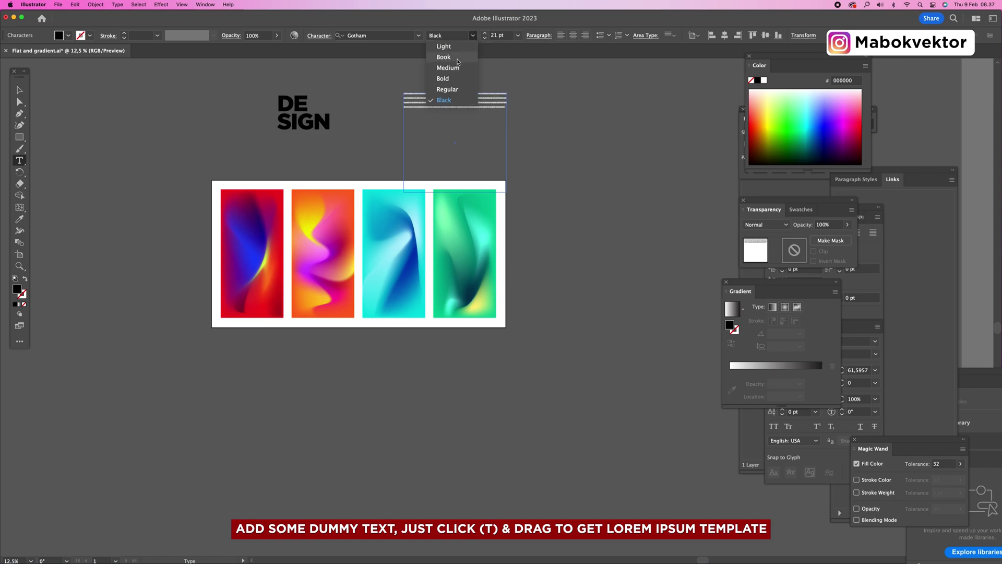
click(444, 56)
click(19, 89)
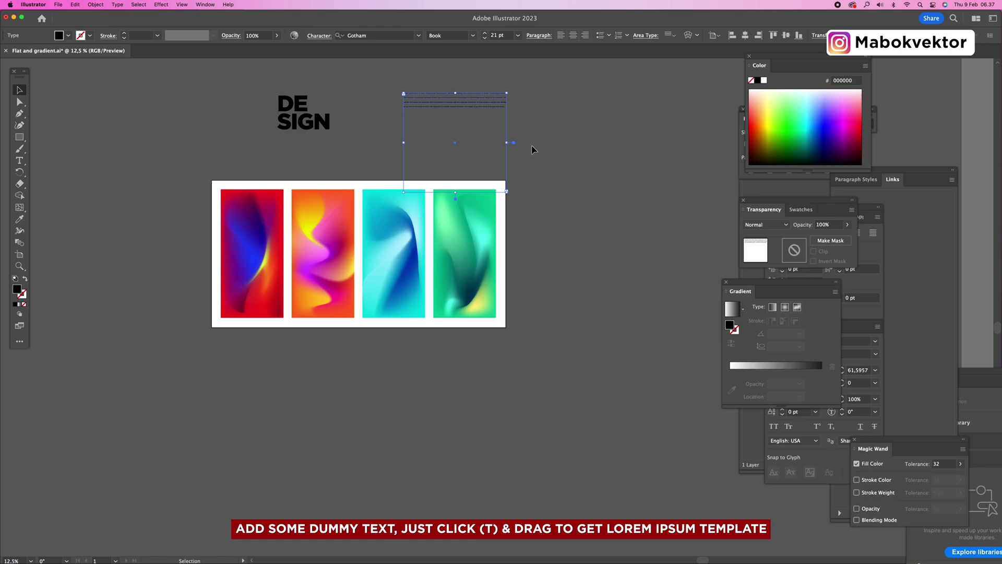
Narrow the lorem ipsum text area and move it directly beneath the DESIGN heading, aligned to its left edge.
drag(506, 142, 474, 142)
click(412, 132)
drag(448, 111, 322, 153)
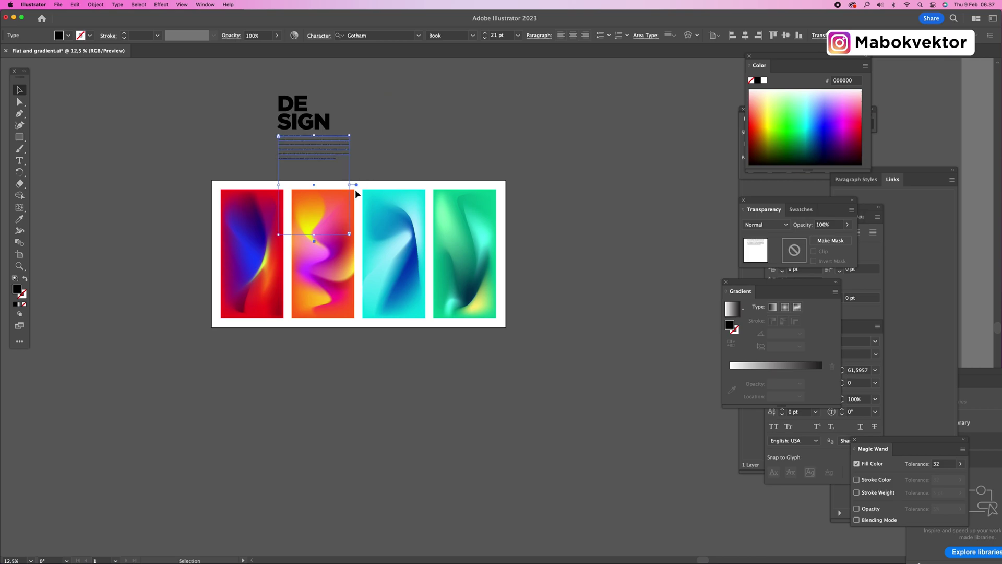
Set the lorem ipsum text to 36 pt and justify it with the last line aligned left.
double_click(324, 151)
key(super+a)
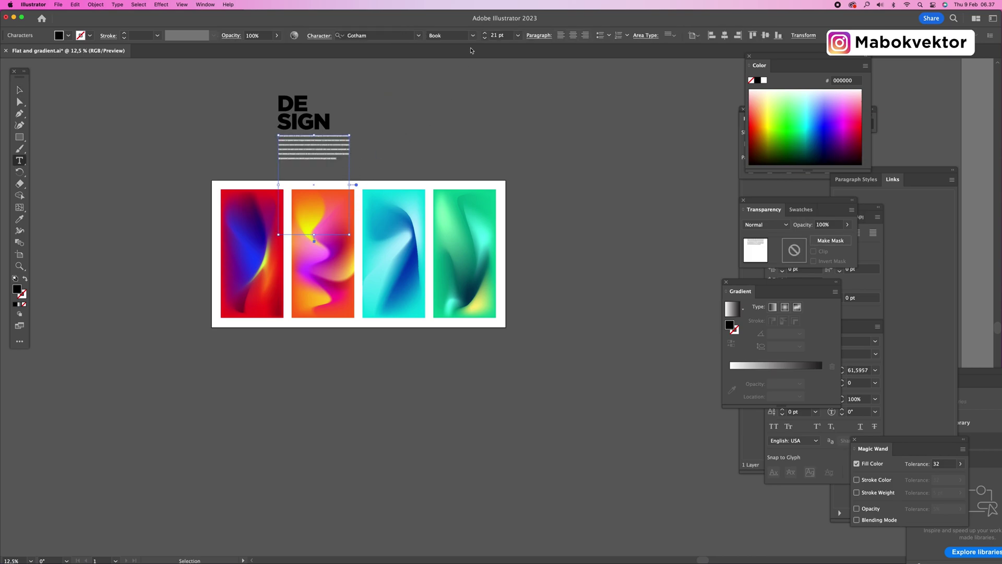
click(518, 36)
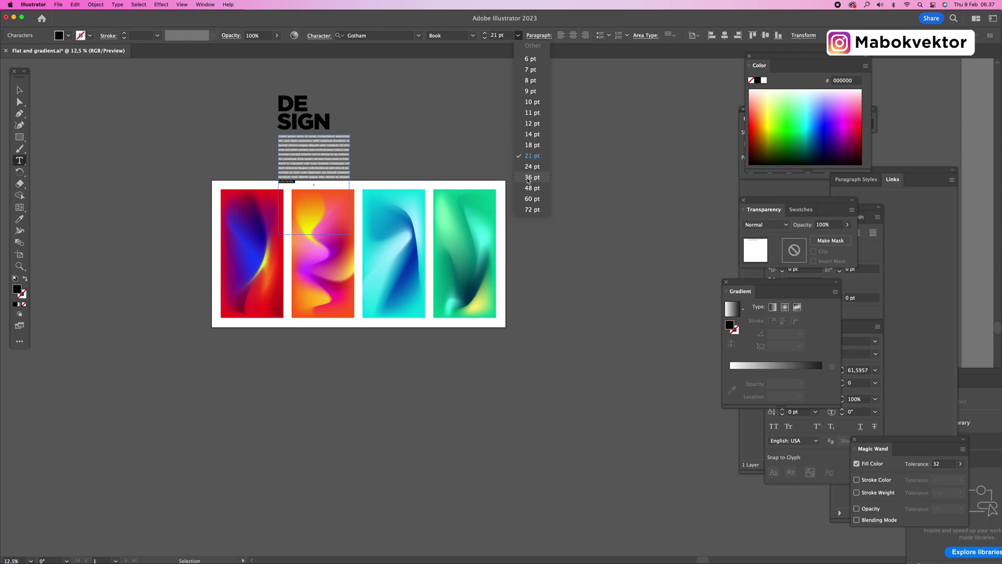
click(529, 177)
click(19, 89)
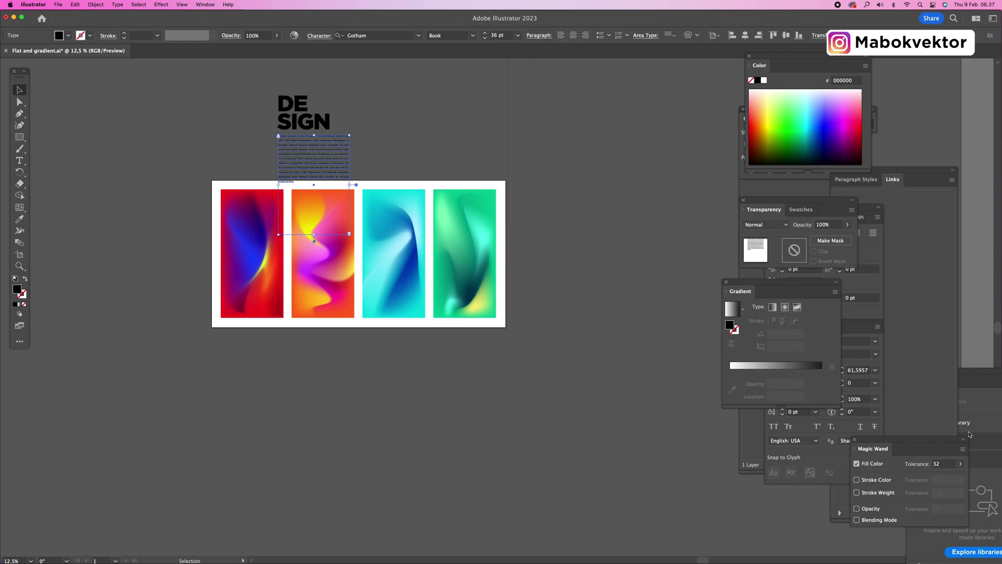
click(867, 211)
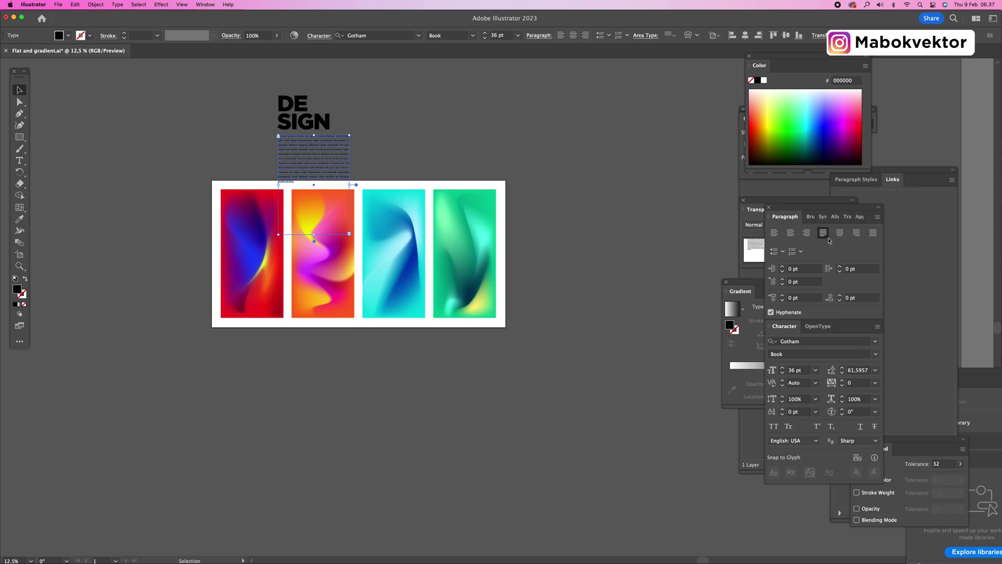
click(425, 134)
Move the DESIGN heading and lorem ipsum paragraph together to another spot farther above the artboard.
click(317, 125)
shift+click(319, 142)
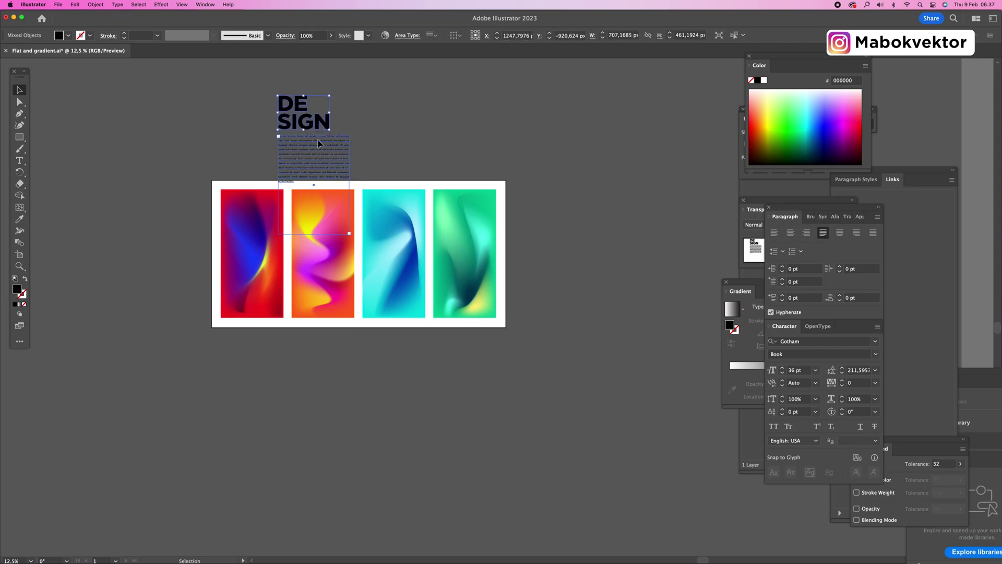
drag(320, 142, 353, 189)
click(377, 83)
click(353, 110)
Convert the paragraph to outlines and fill the grouped heading and paragraph with white FFFFFF.
key(super+shift+o)
drag(416, 227, 295, 130)
click(764, 81)
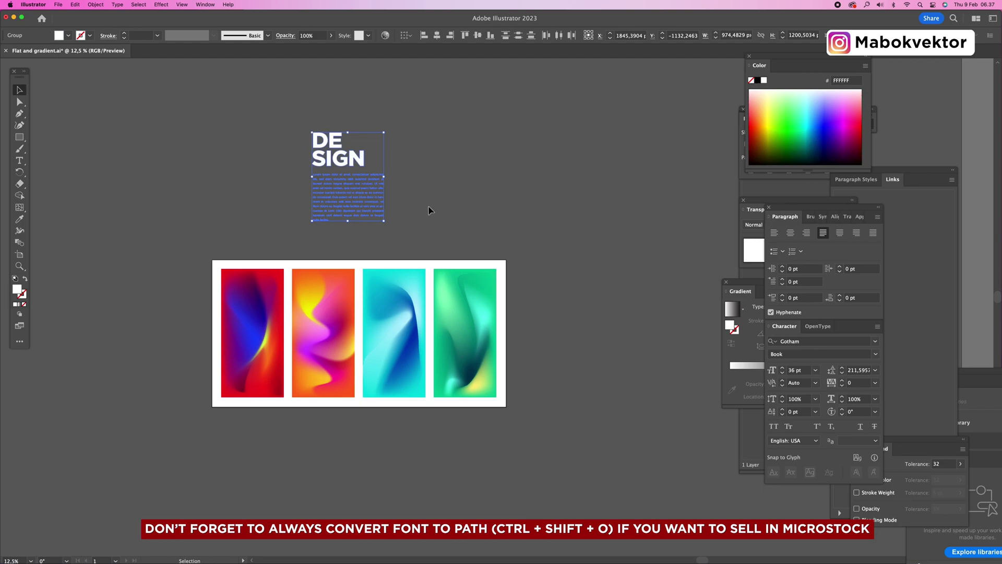
Scale the white text group down to about 618 × 761 px and move it onto the red first rectangle.
drag(383, 221, 359, 188)
click(404, 203)
click(347, 187)
drag(347, 178, 262, 337)
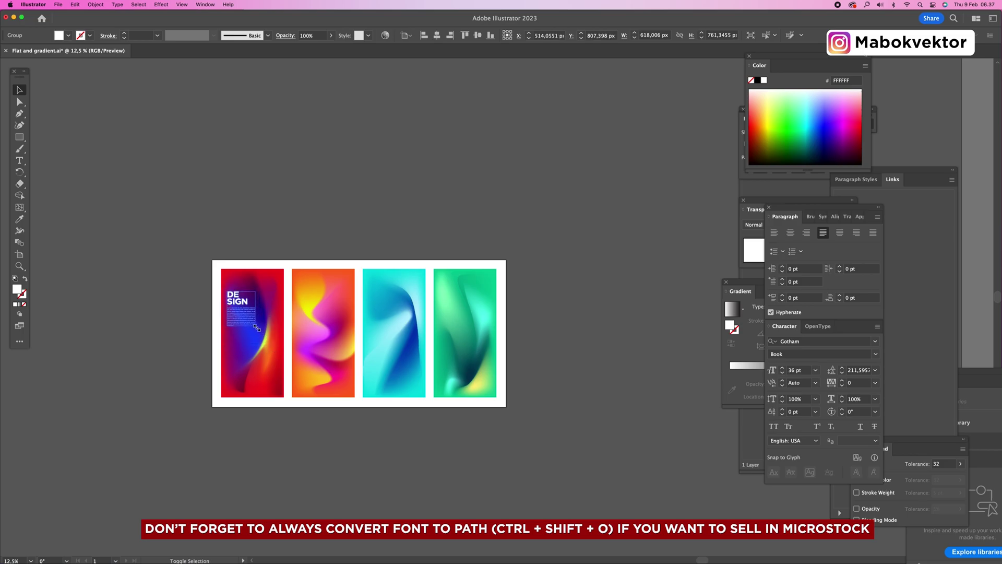
Shrink the text group to about 286 × 352 px and position it in the upper-left area of the first rectangle.
key(super+equal)
click(324, 331)
drag(389, 312, 389, 317)
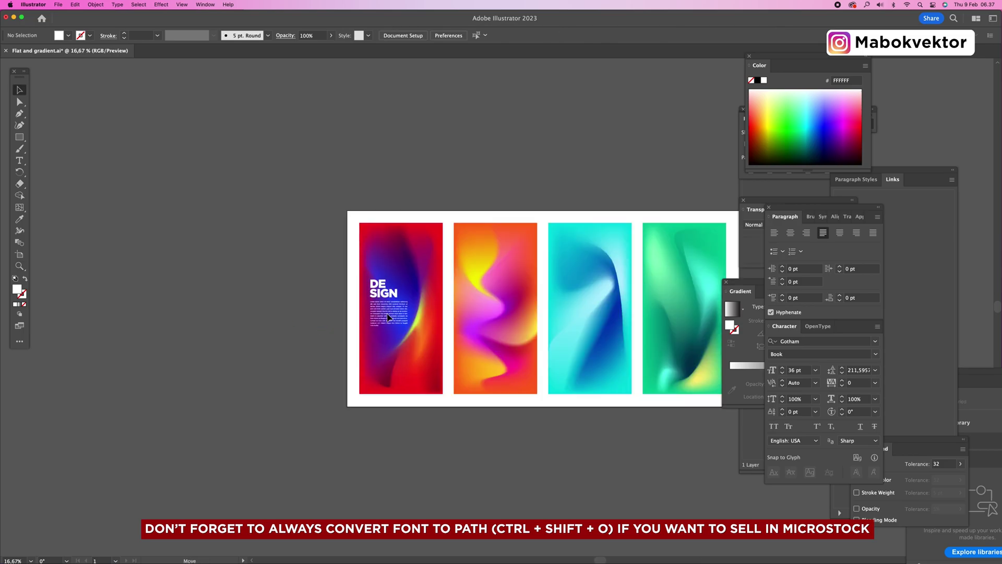
drag(408, 283, 389, 279)
click(280, 324)
scroll(343, 403, right, 5)
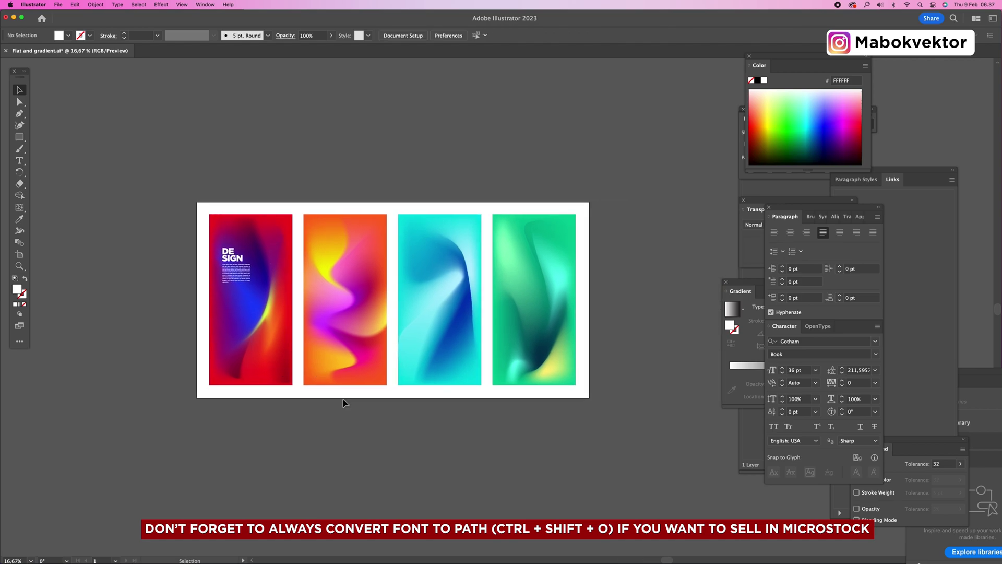
Place a copy of the text group in the second rectangle's lower-left area at about X 1322, Y 1612 px.
drag(253, 285, 327, 371)
key(z)
click(395, 380)
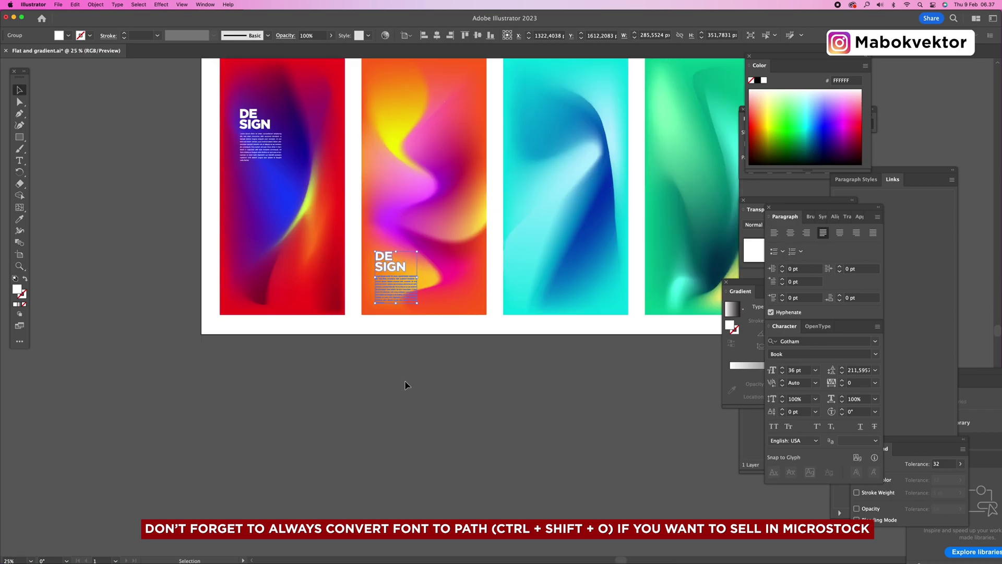
Recolor the second rectangle's bottom-edge mesh point with dark red 99003F and the mesh point beside the paragraph with 8A004D.
key(a)
click(405, 383)
scroll(405, 383, up, 5)
scroll(405, 383, right, 3)
click(376, 388)
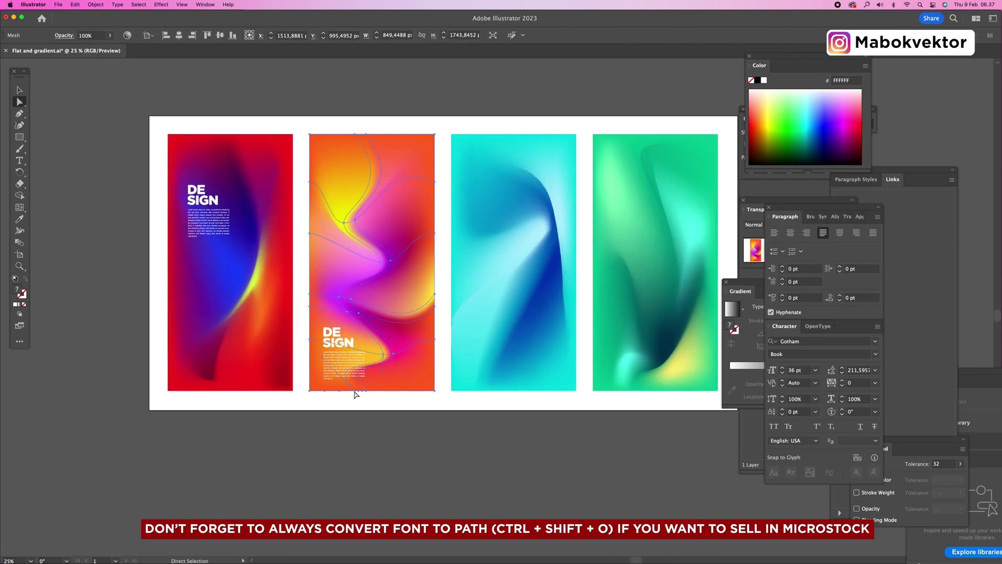
click(354, 391)
click(857, 139)
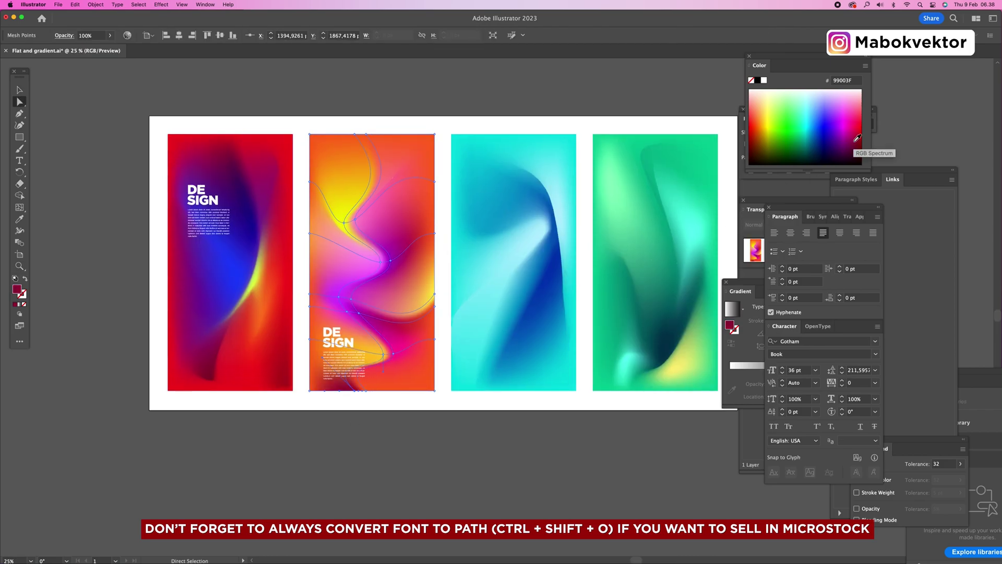
click(384, 356)
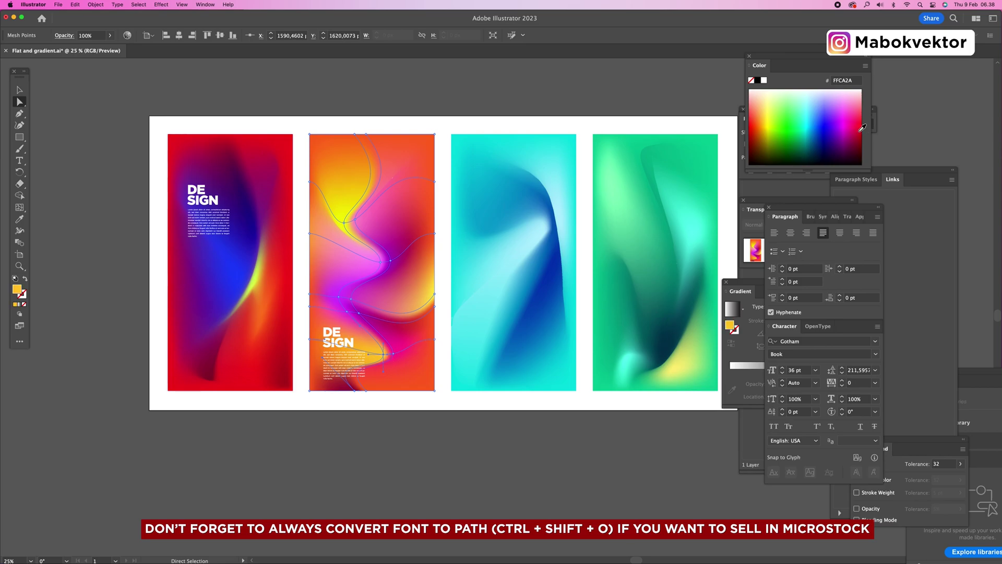
click(859, 137)
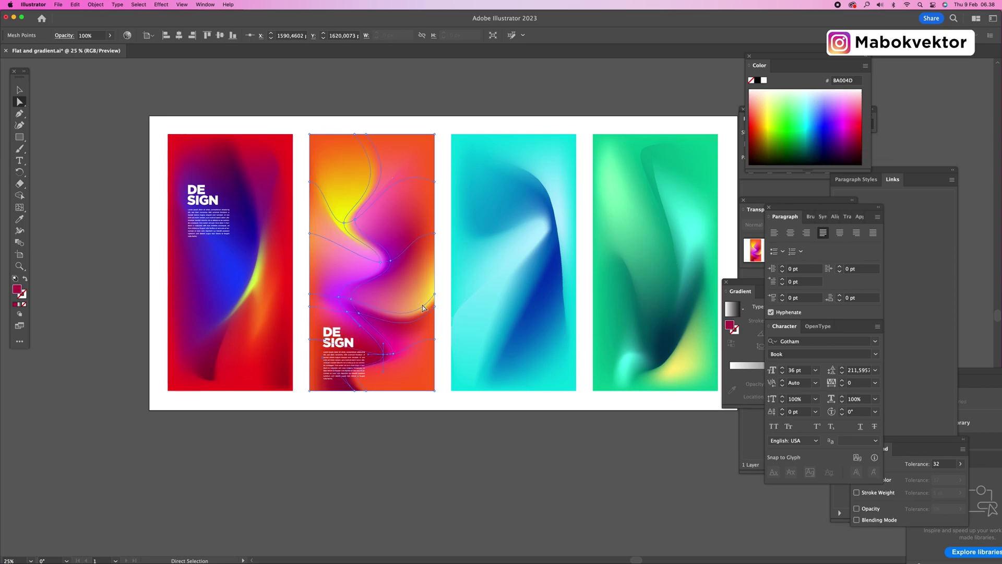
Recolor the two mesh points just above the DESIGN heading in the second rectangle with magenta tones.
click(350, 313)
click(856, 126)
click(339, 296)
click(852, 120)
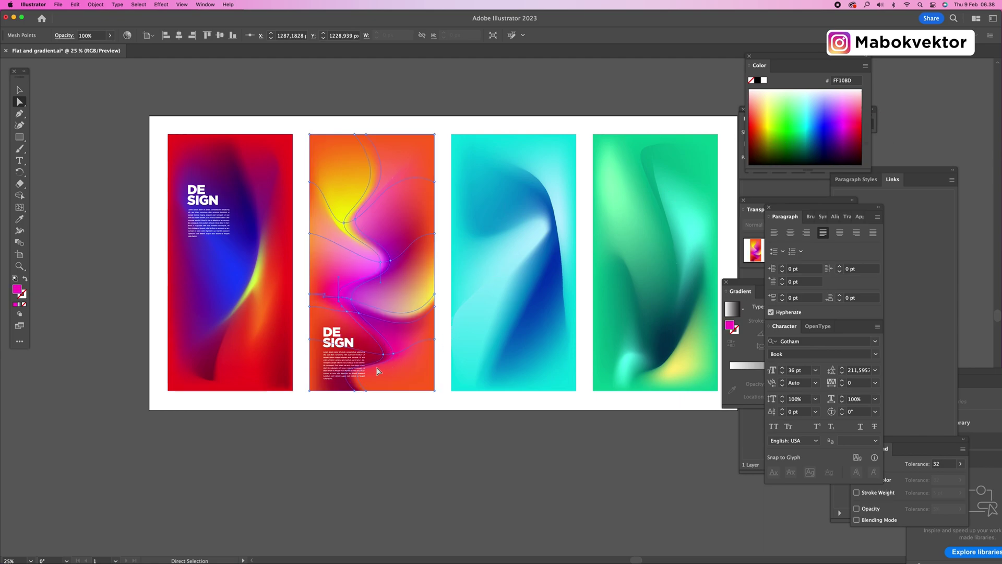
Slide the second rectangle's bottom-edge mesh points to about X 1803 px (orange) and X 1646 px (dark red), lengthening the handle above them.
drag(366, 391, 410, 392)
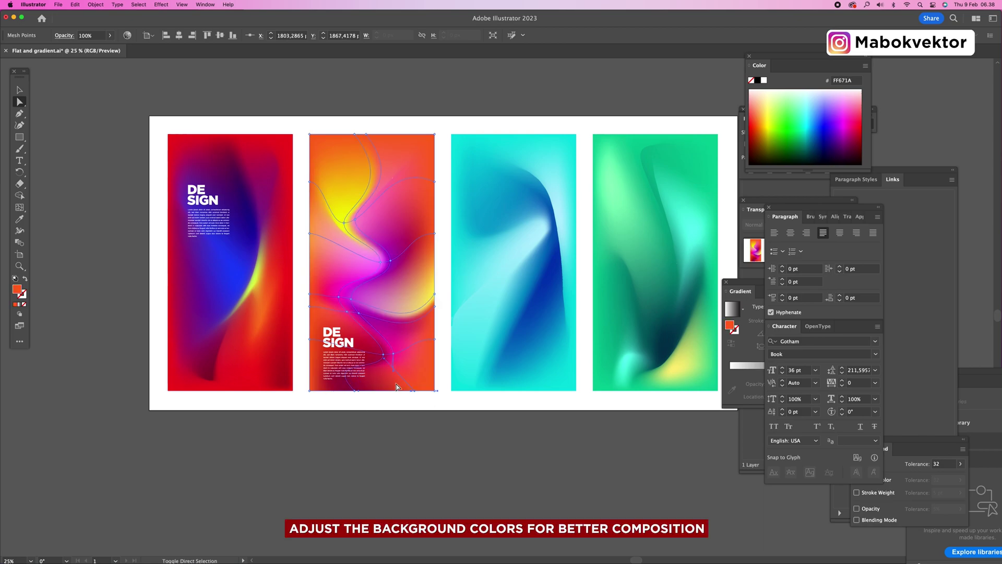
click(383, 356)
drag(394, 357, 414, 355)
drag(354, 390, 392, 392)
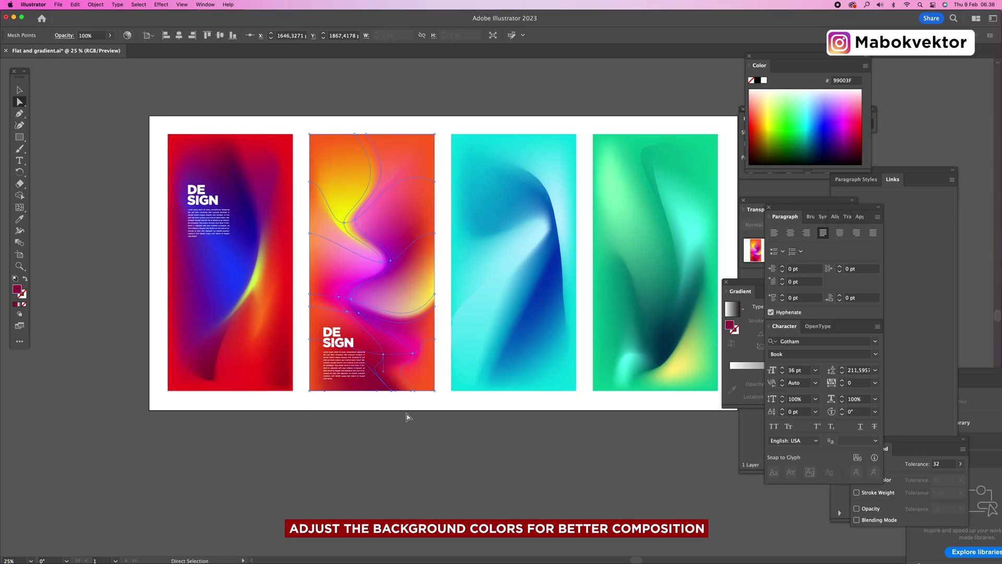
click(407, 416)
Lower the second rectangle's upper right-edge mesh point to about Y 665 px and recolor it yellow FFE100.
click(412, 196)
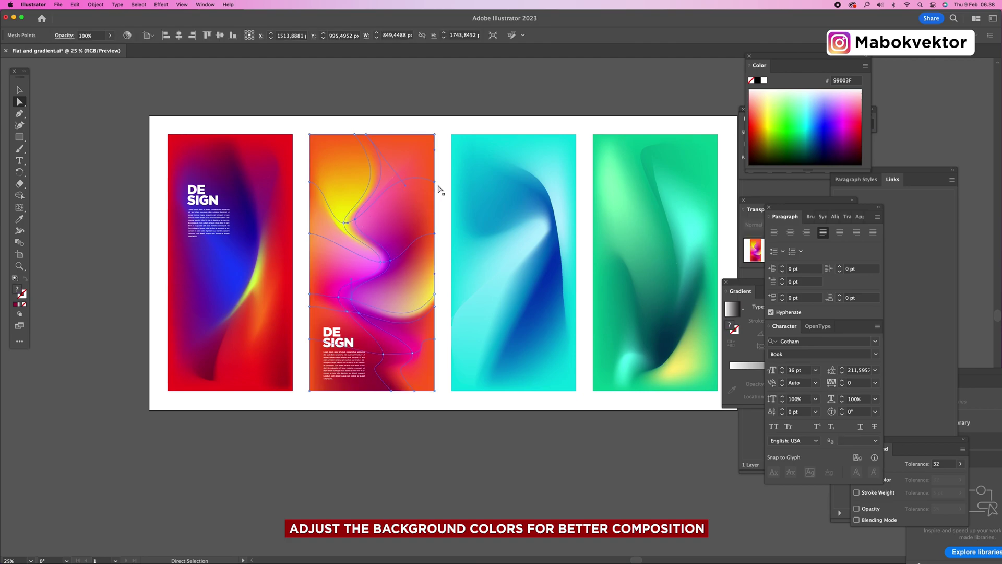
drag(436, 185, 434, 215)
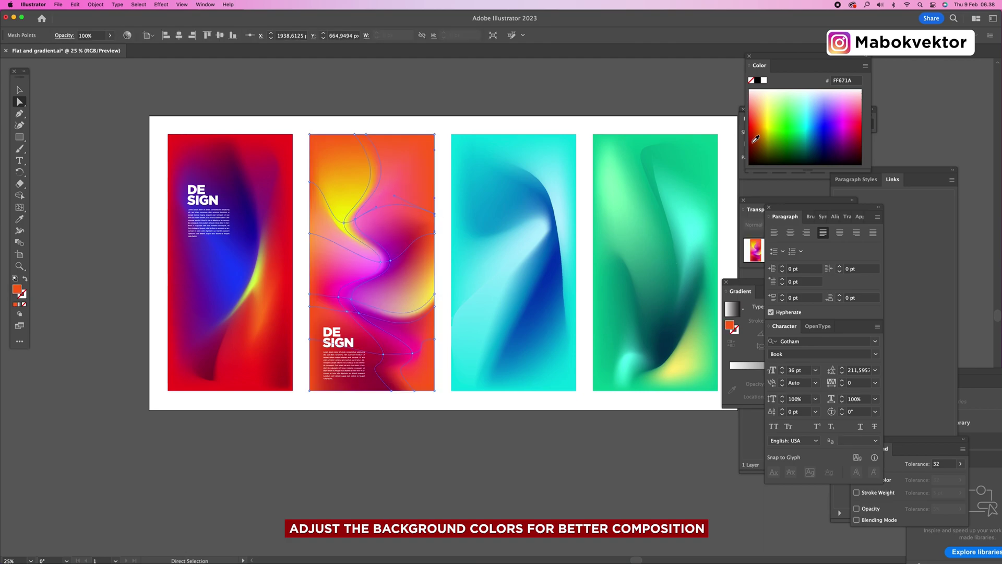
click(766, 127)
key(v)
click(585, 161)
Place copies of the white text group in the third rectangle's upper-left area and the fourth rectangle's middle-left area.
key(space)
drag(555, 166, 480, 176)
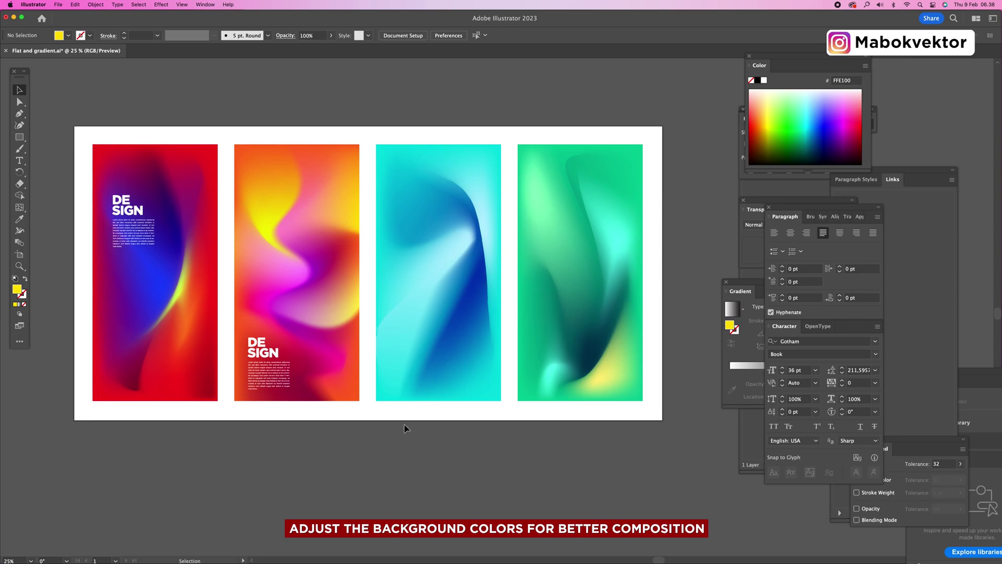
alt+drag(268, 365, 506, 314)
click(492, 447)
click(528, 463)
Review the four finished designs together and inspect the second rectangle's gradient mesh.
key(z)
alt+click(569, 286)
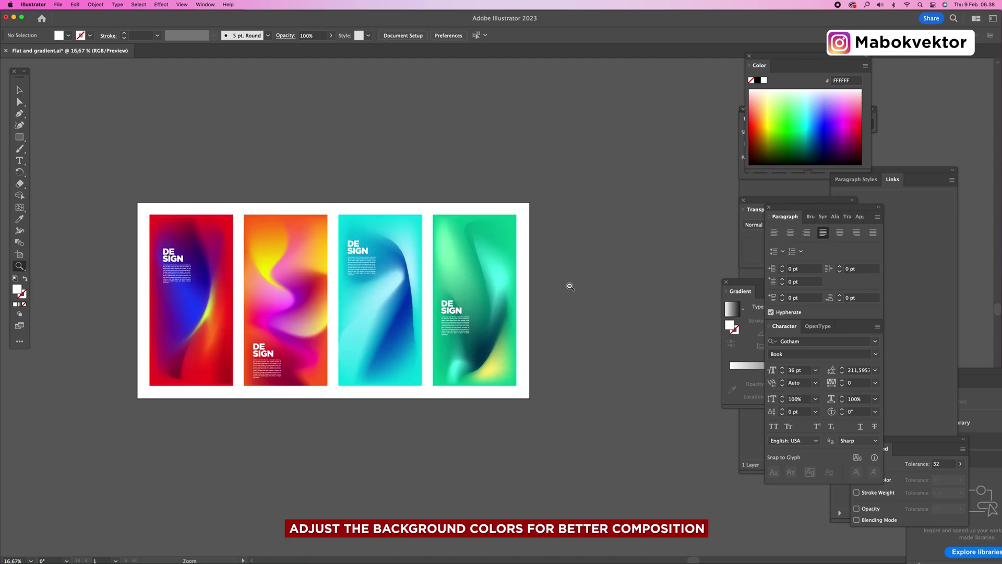
alt+click(570, 285)
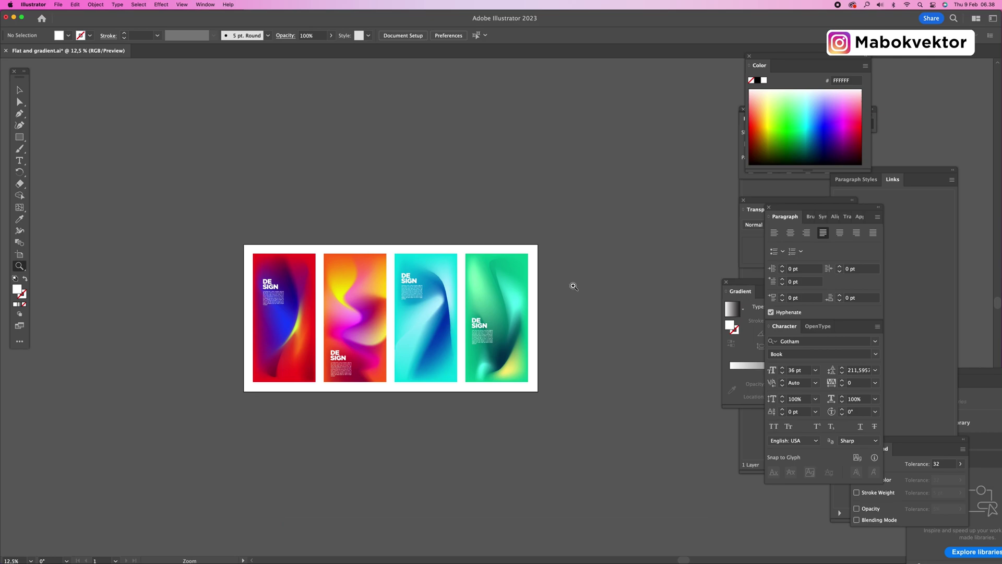
key(a)
click(356, 293)
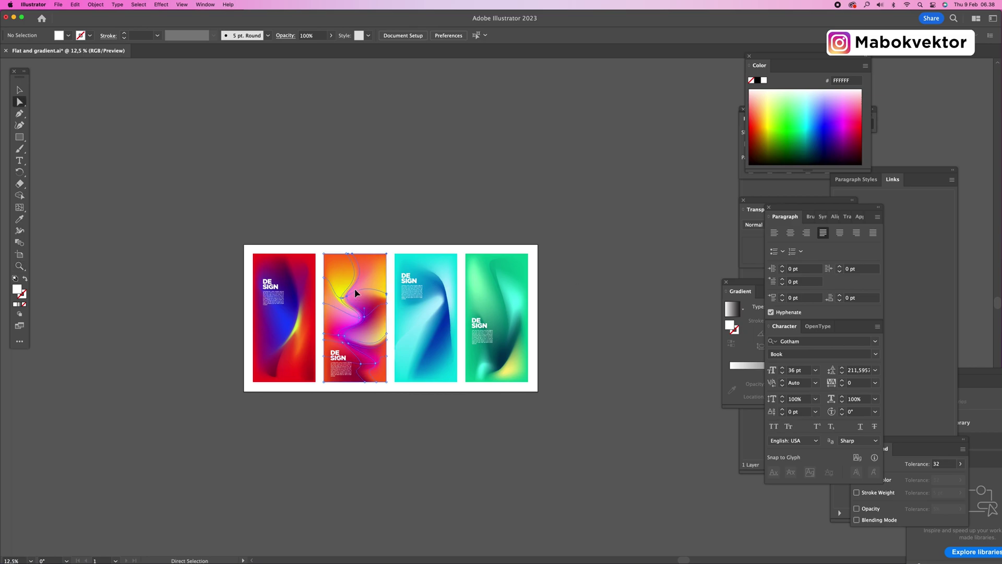
click(374, 217)
click(357, 296)
click(369, 224)
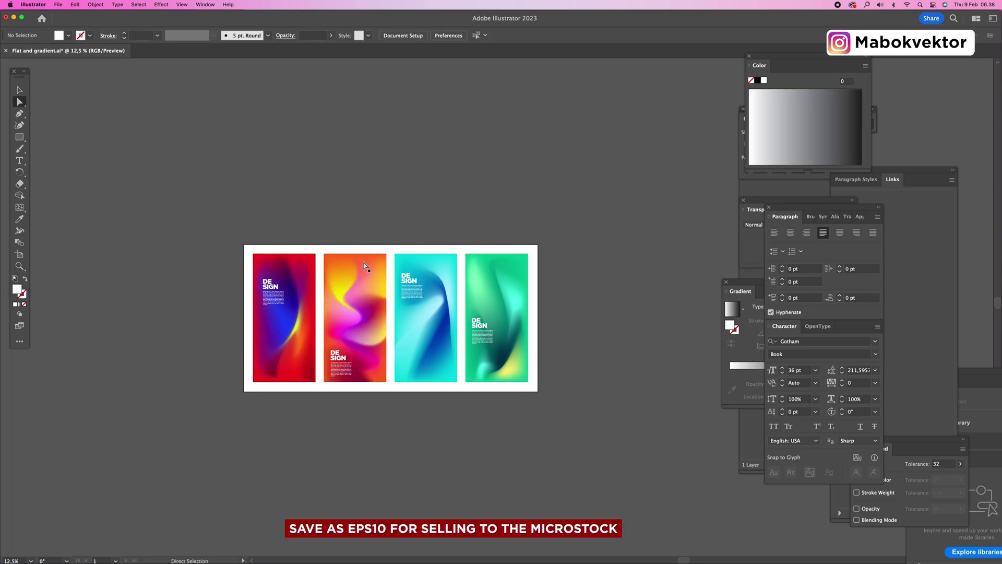